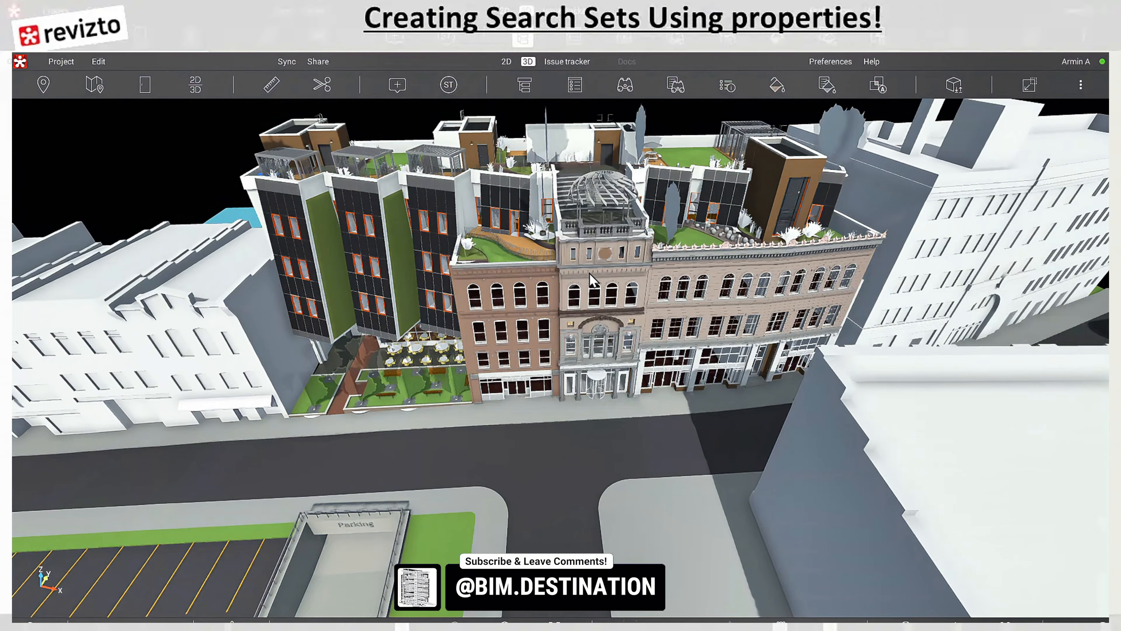
Select the upper-storey brick wall beside the central domed tower and show its properties
left_click(684, 279)
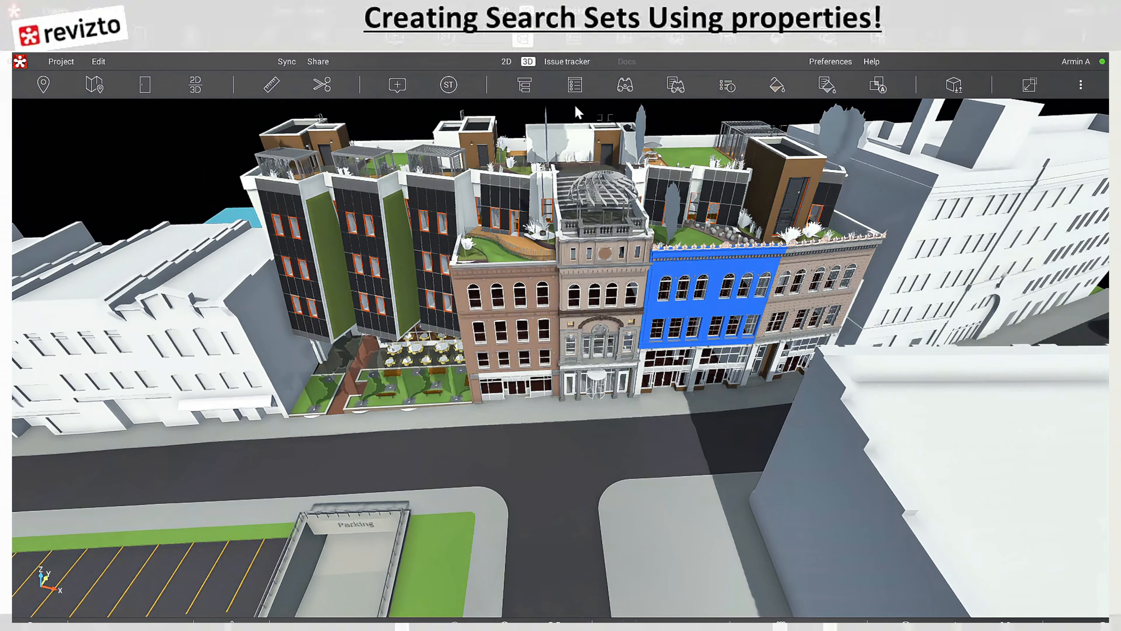
left_click(575, 85)
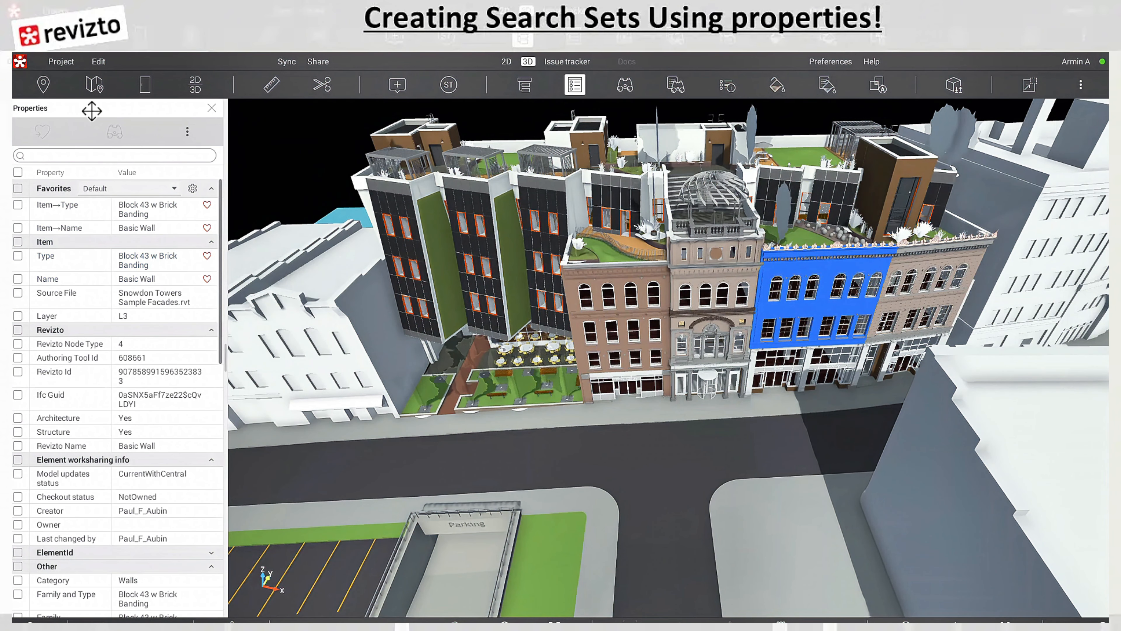
left_click_drag(103, 108, 309, 112)
Collapse all of the wall's property groups, from Favorites down to Structural
left_click(210, 189)
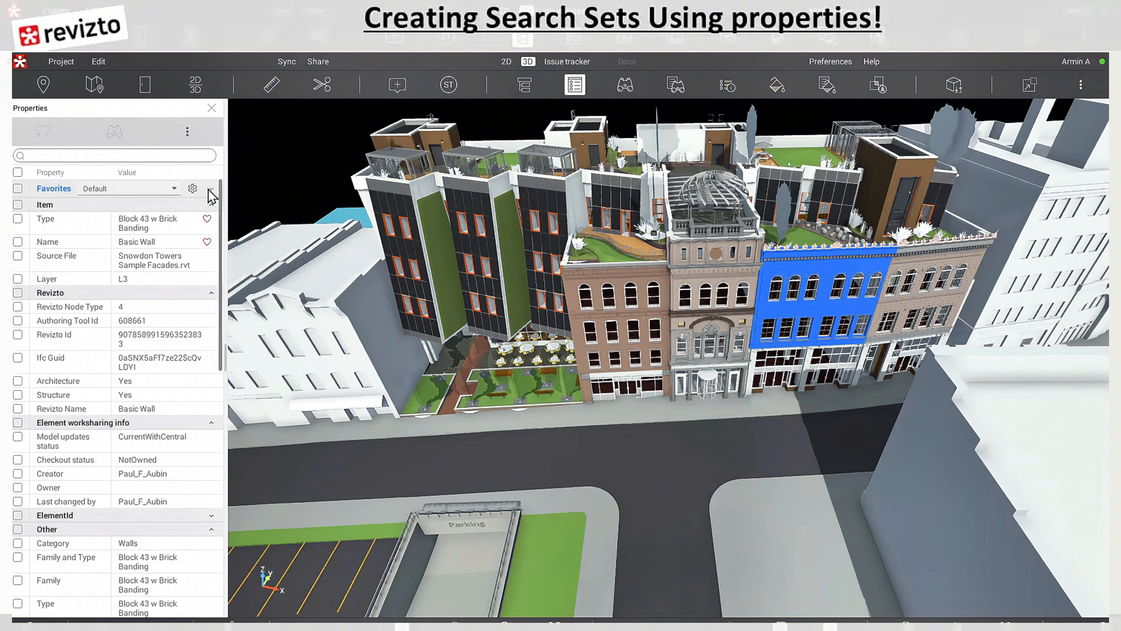
left_click(211, 205)
left_click(211, 219)
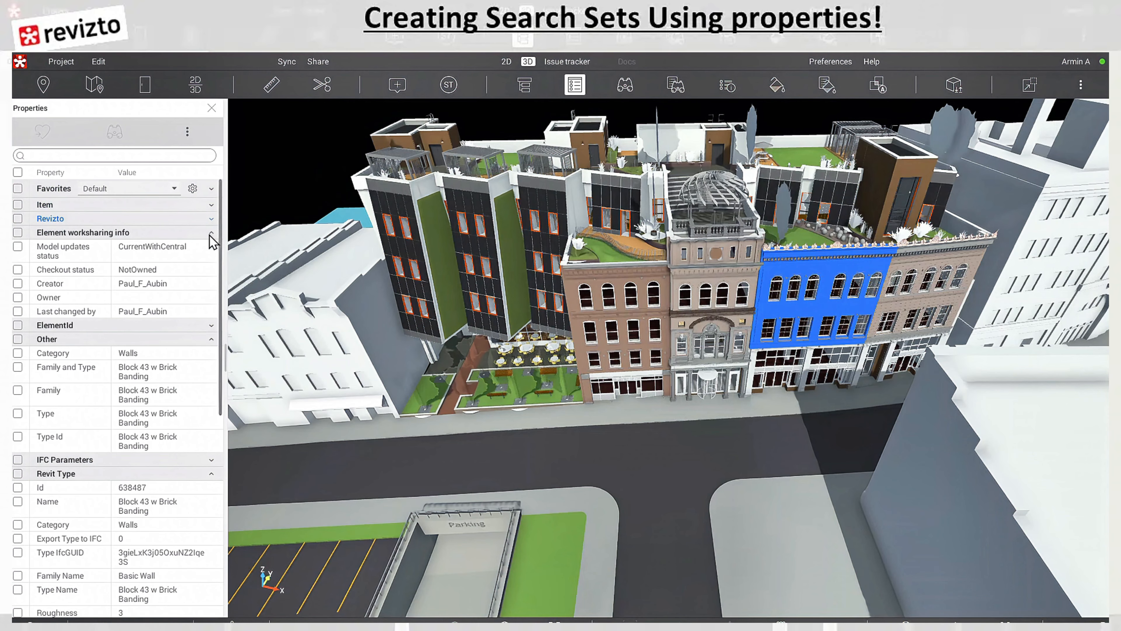
left_click(211, 233)
left_click(211, 260)
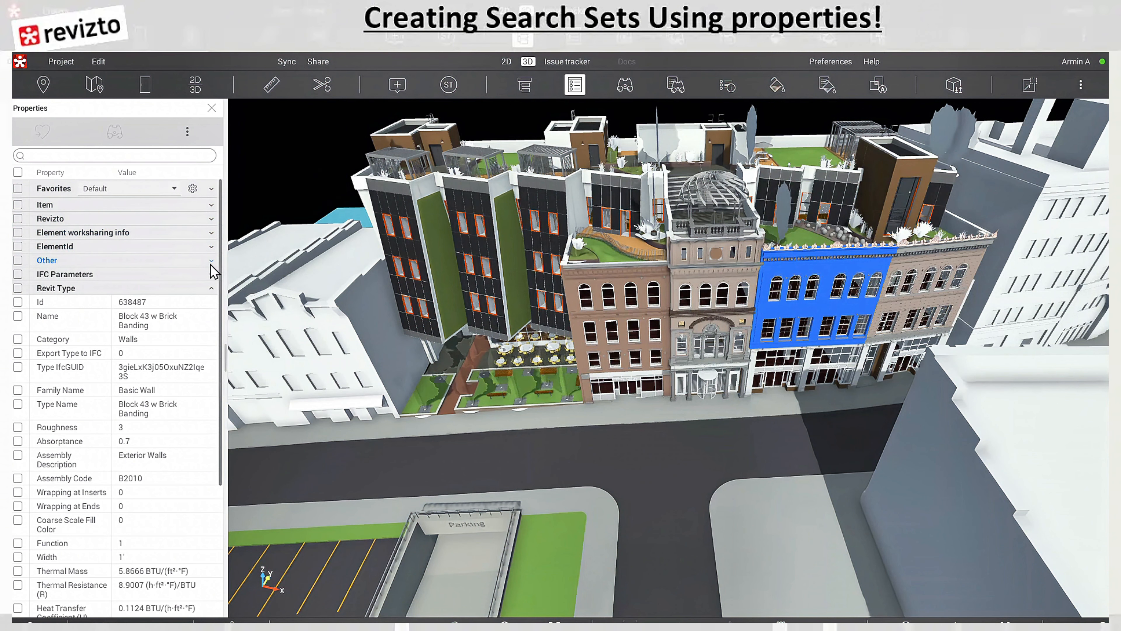
left_click(211, 289)
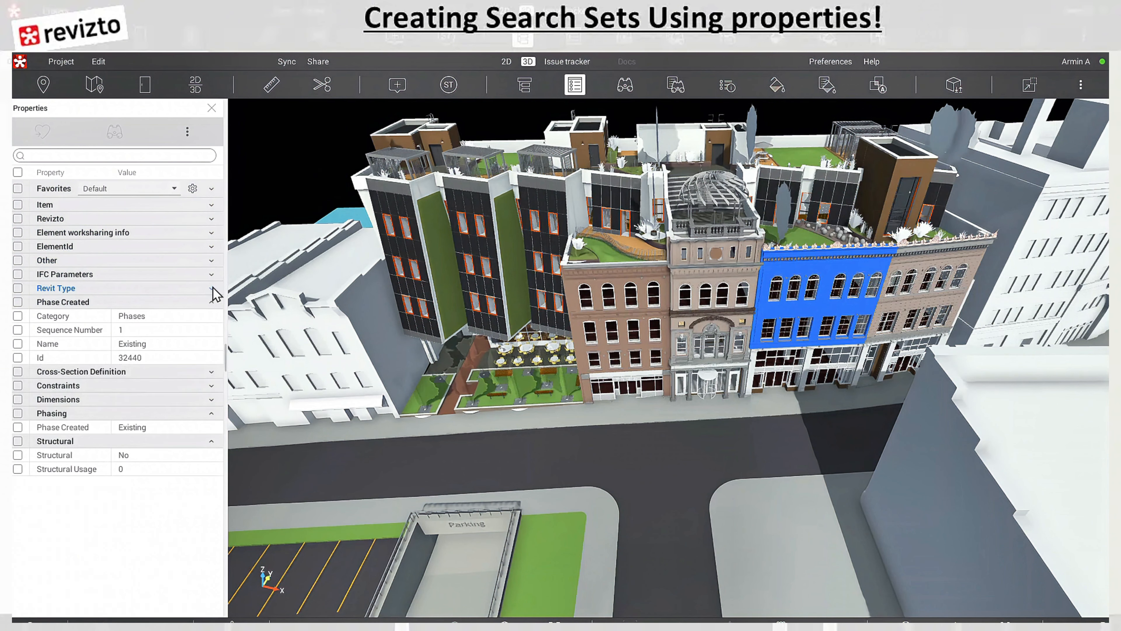
left_click(210, 304)
left_click(211, 359)
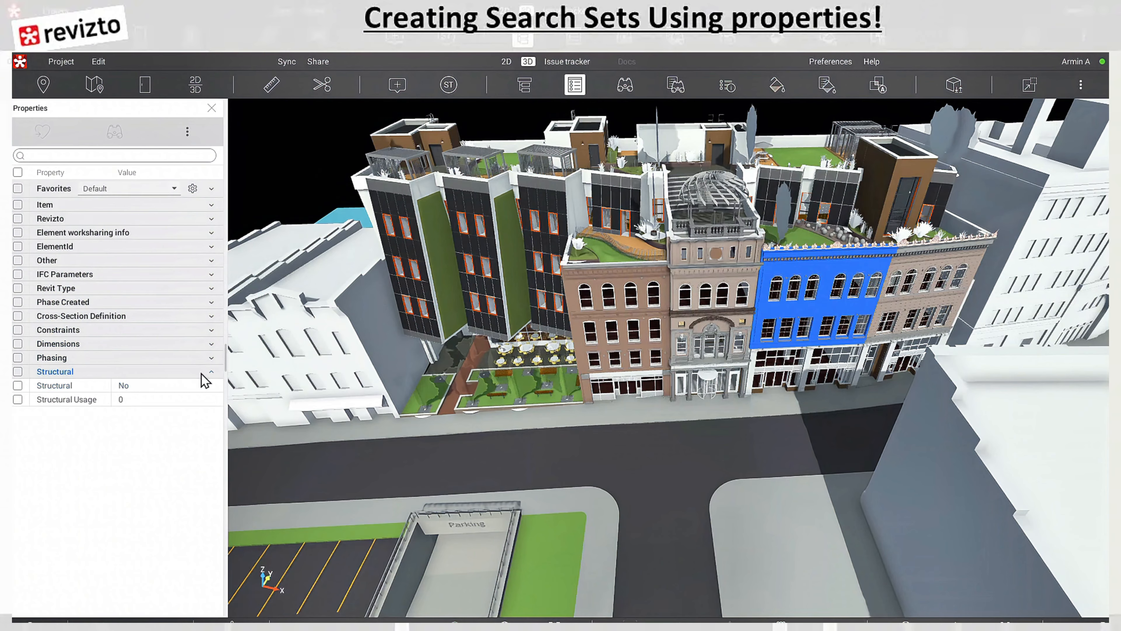
left_click(211, 373)
Examine the wall's Phasing, Dimensions and Constraints properties, collapsing each group again
left_click(212, 359)
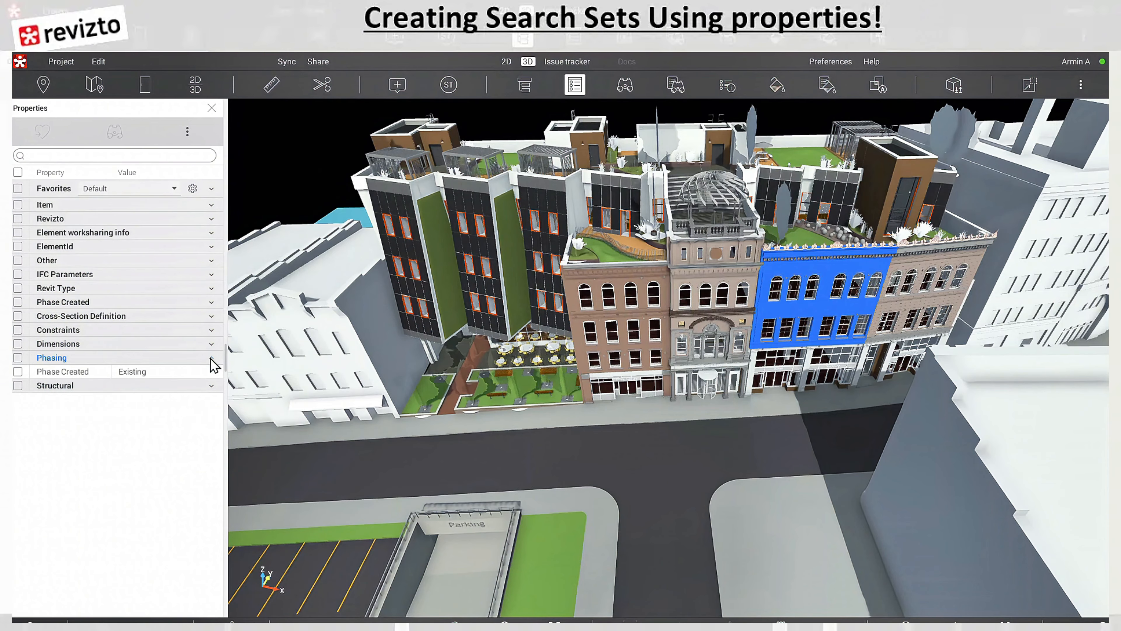
left_click(211, 358)
left_click(211, 345)
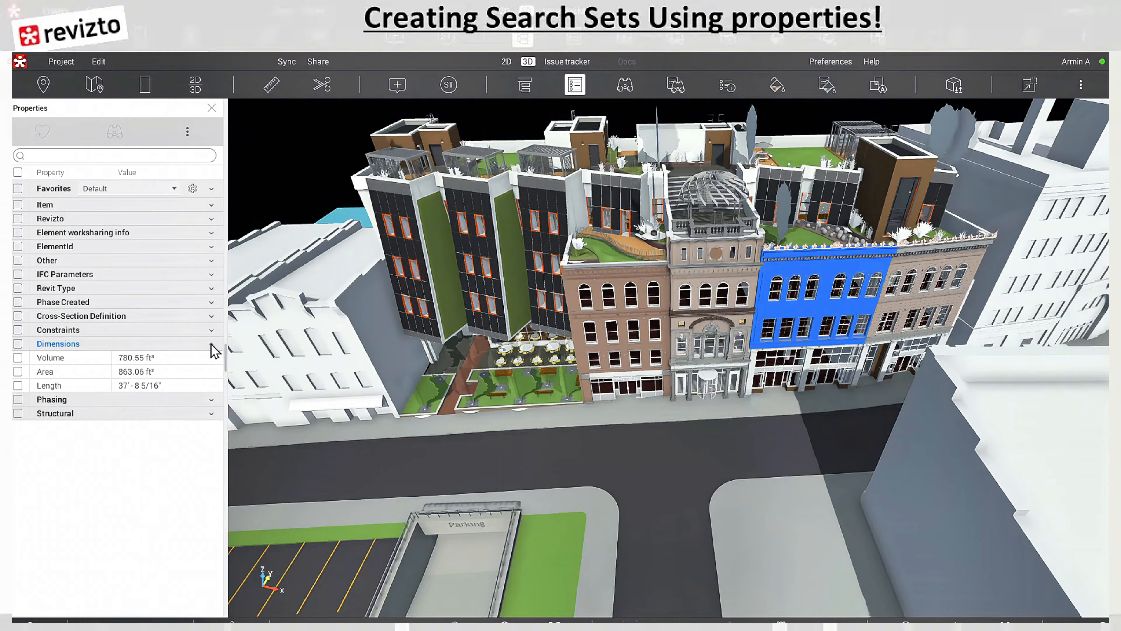
left_click(211, 345)
left_click(210, 329)
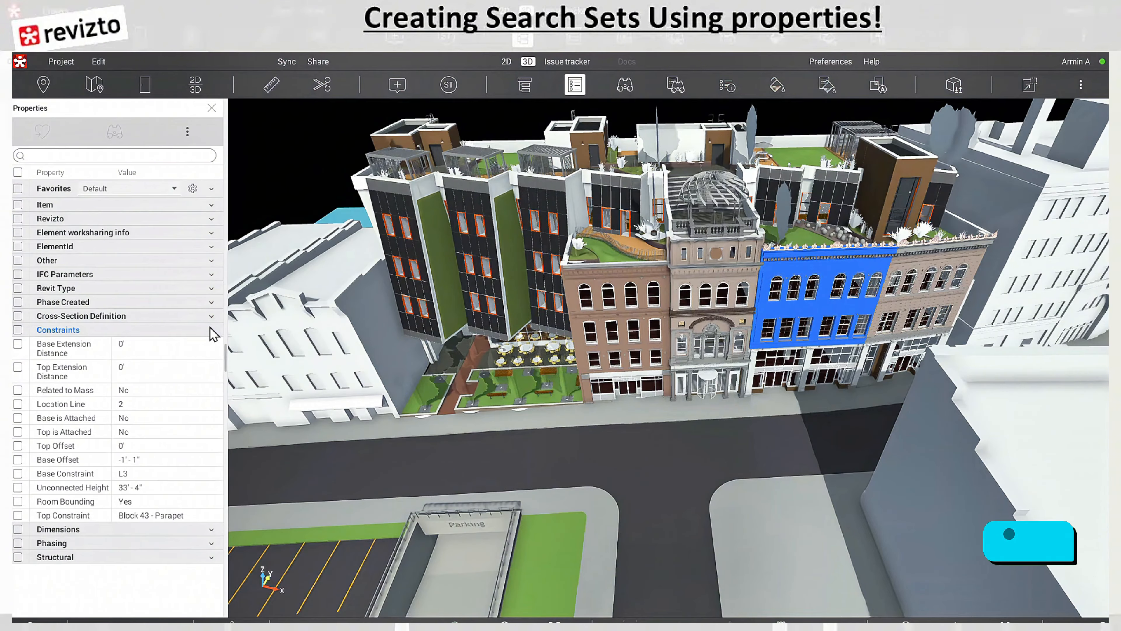
left_click(211, 330)
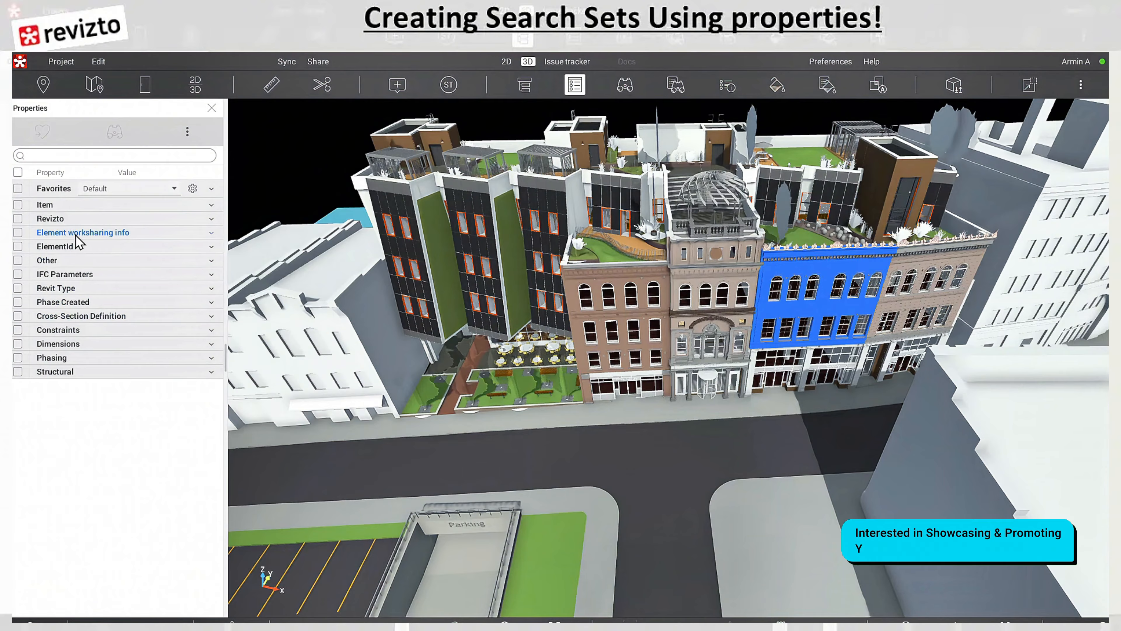
Expand the wall's Item property group and briefly examine the Revizto group
left_click(211, 206)
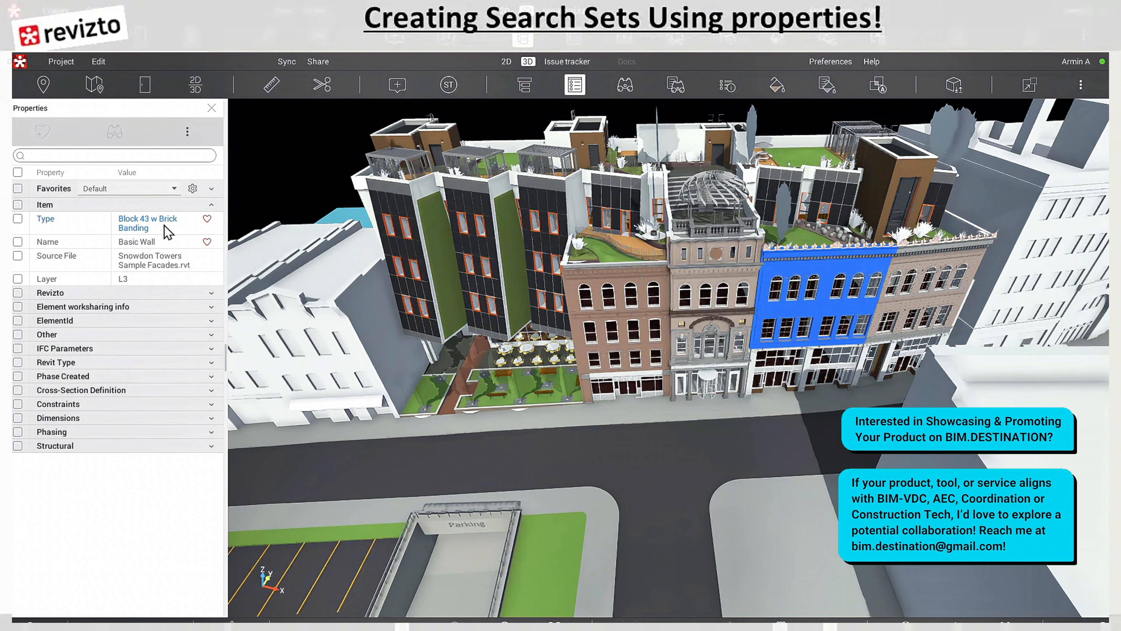
left_click(212, 293)
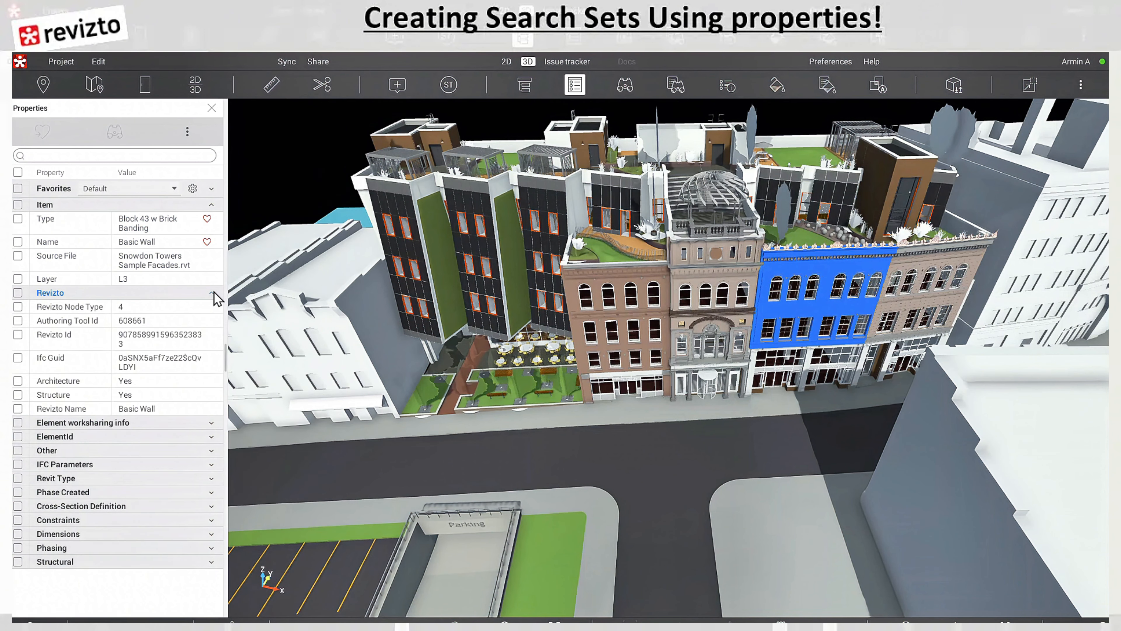
left_click(212, 292)
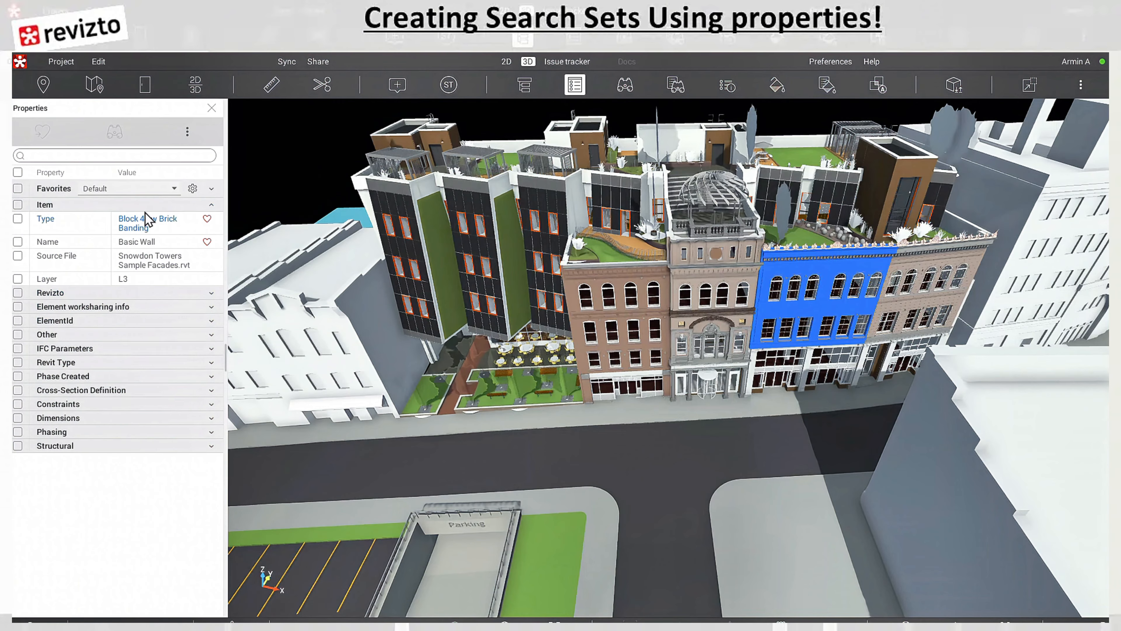
mouse_move(844, 274)
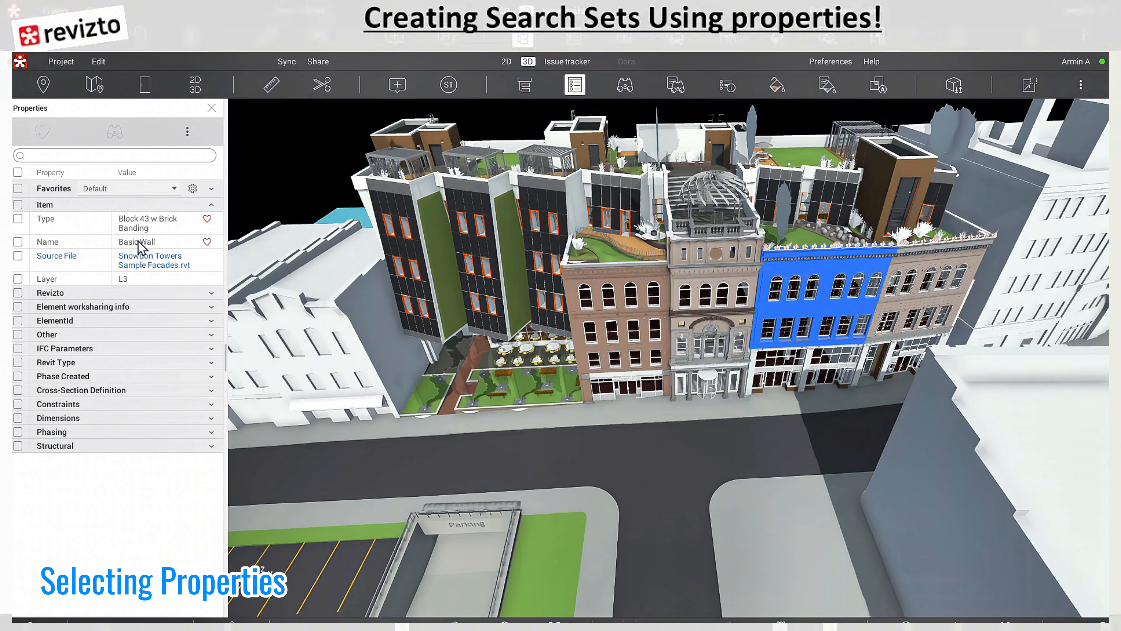
Find the objects with the same Type value as the selected brick wall, and clear the selection
left_click(18, 220)
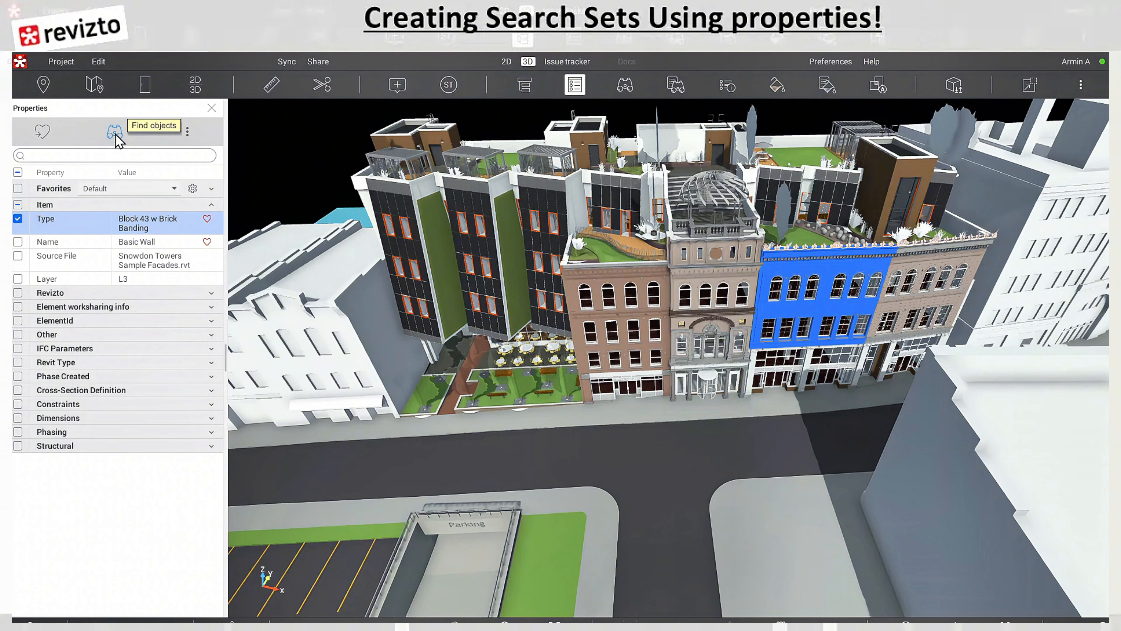
left_click(189, 133)
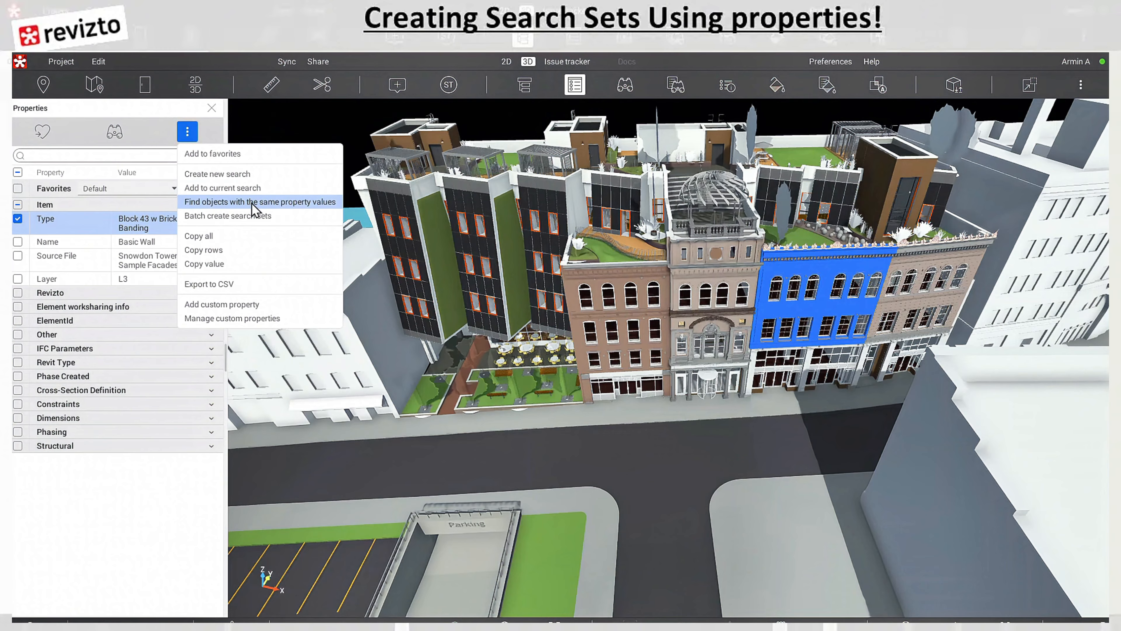
left_click(114, 131)
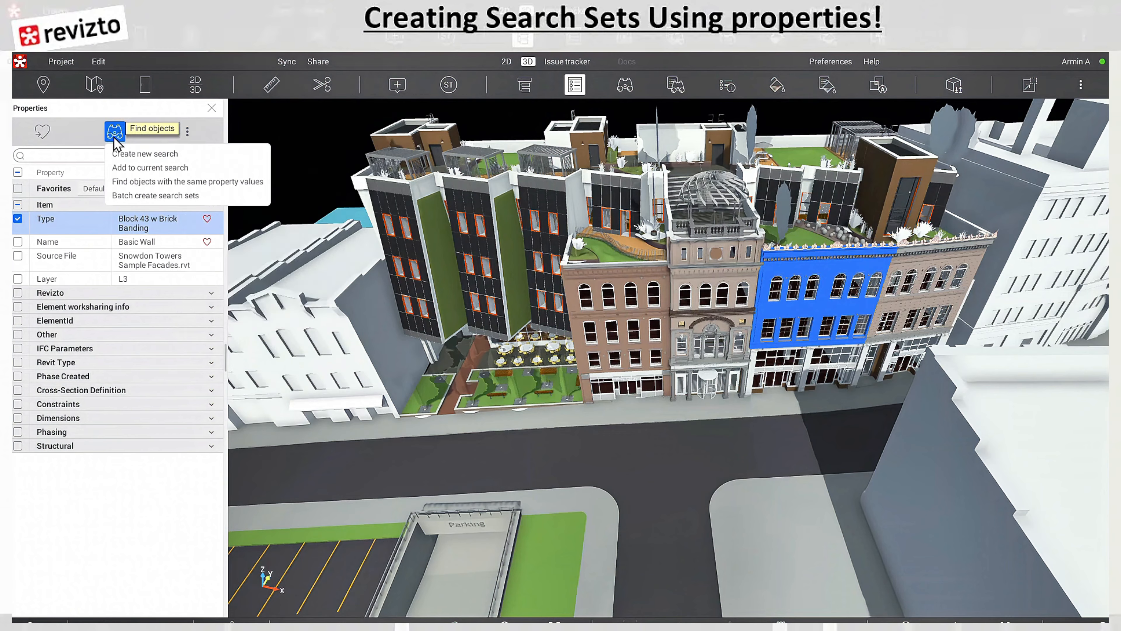
left_click(168, 182)
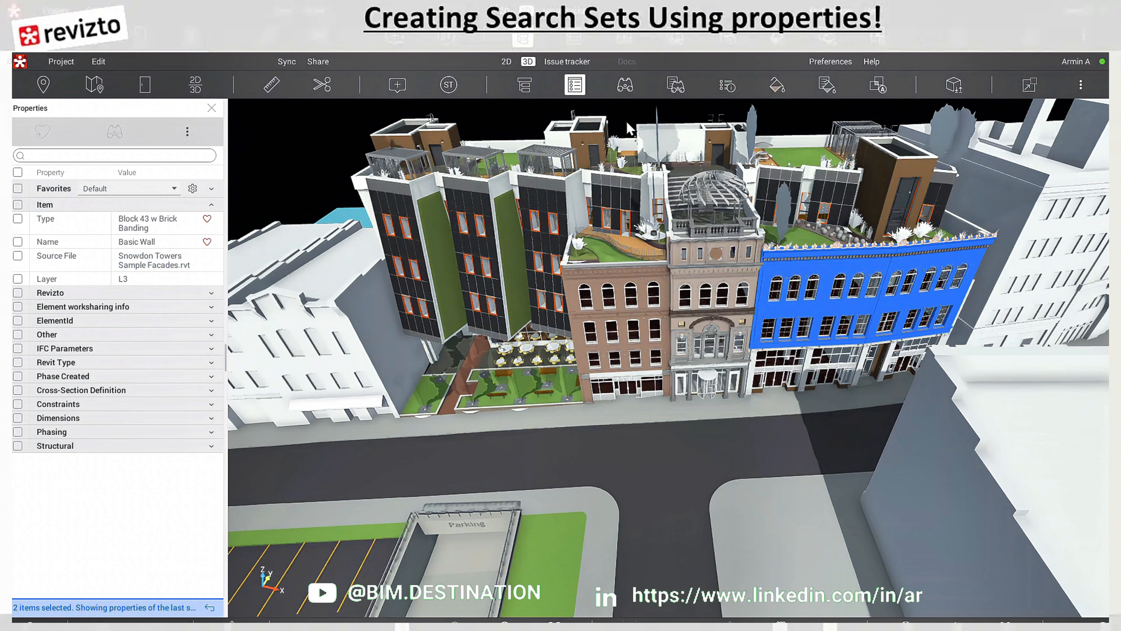
key("Escape")
Reselect the brick wall and repeat the search for objects sharing its Type value, clearing the resulting selection
left_click(828, 274)
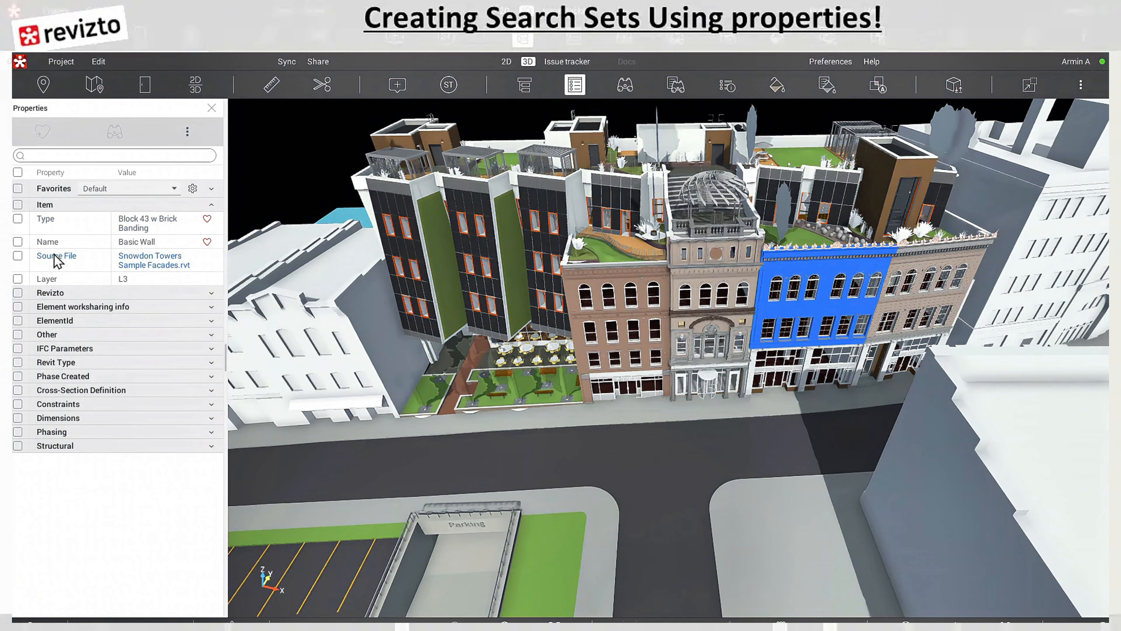
left_click(18, 219)
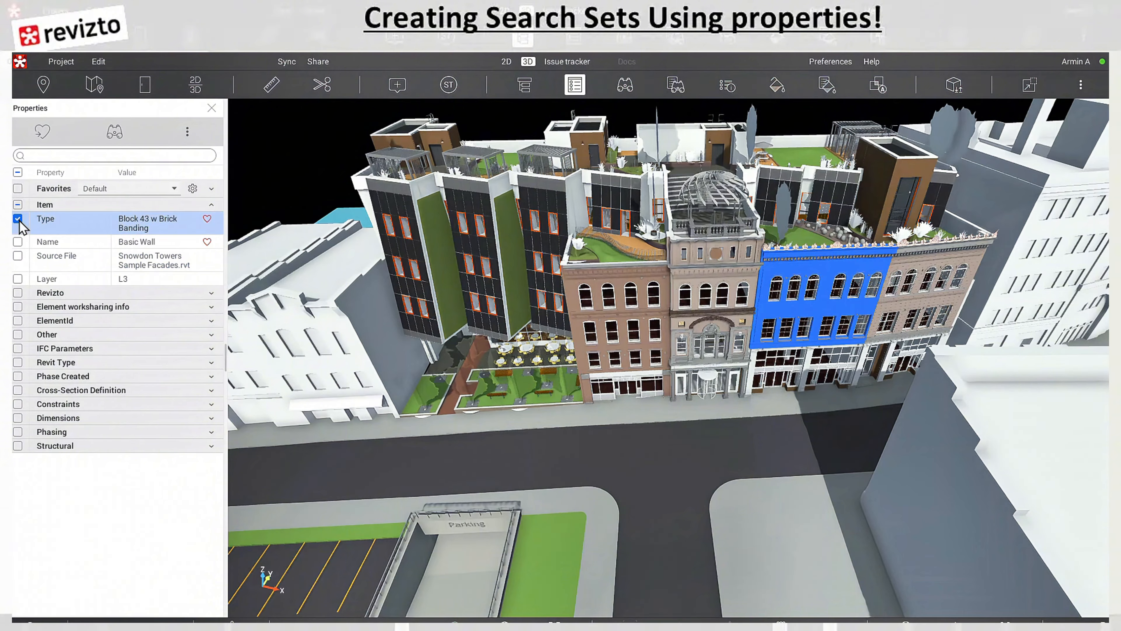
left_click(115, 132)
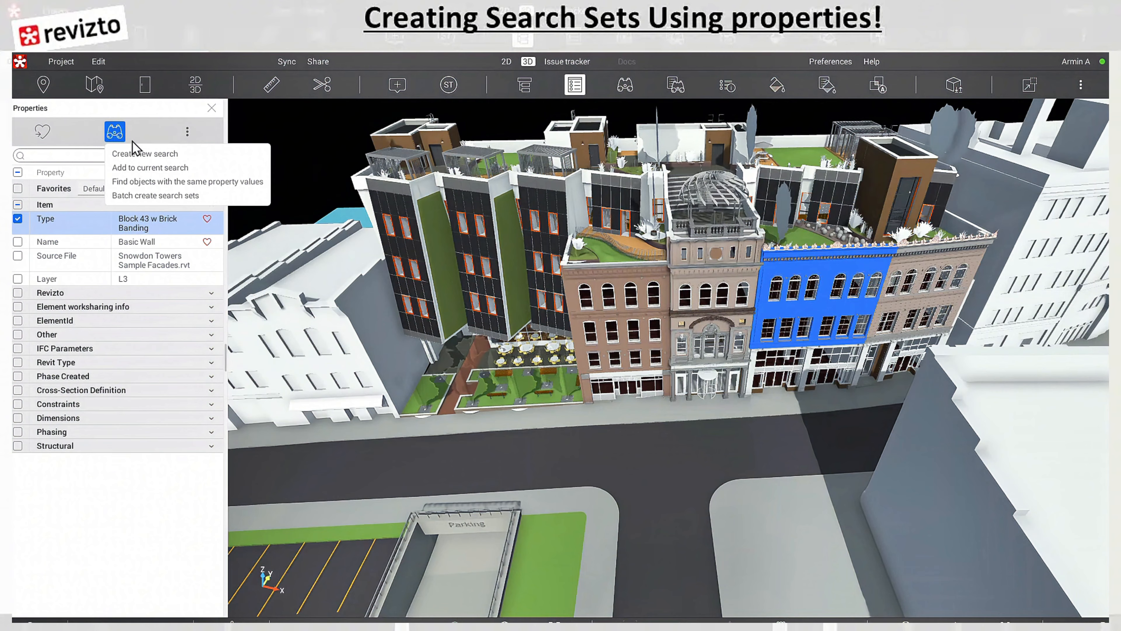
left_click(161, 182)
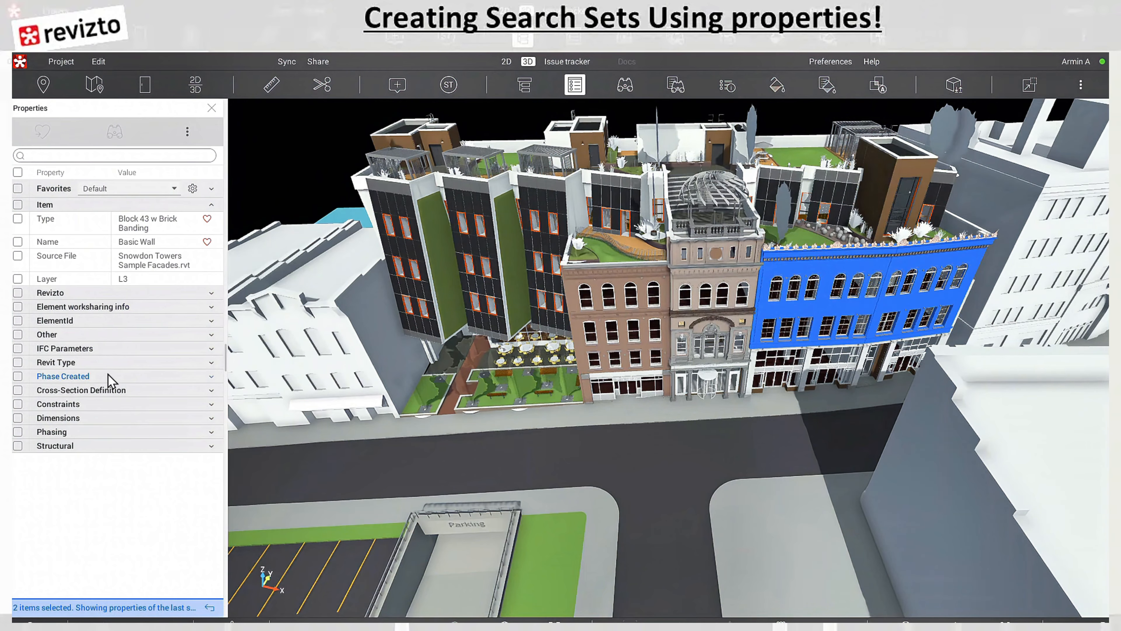
key("Escape")
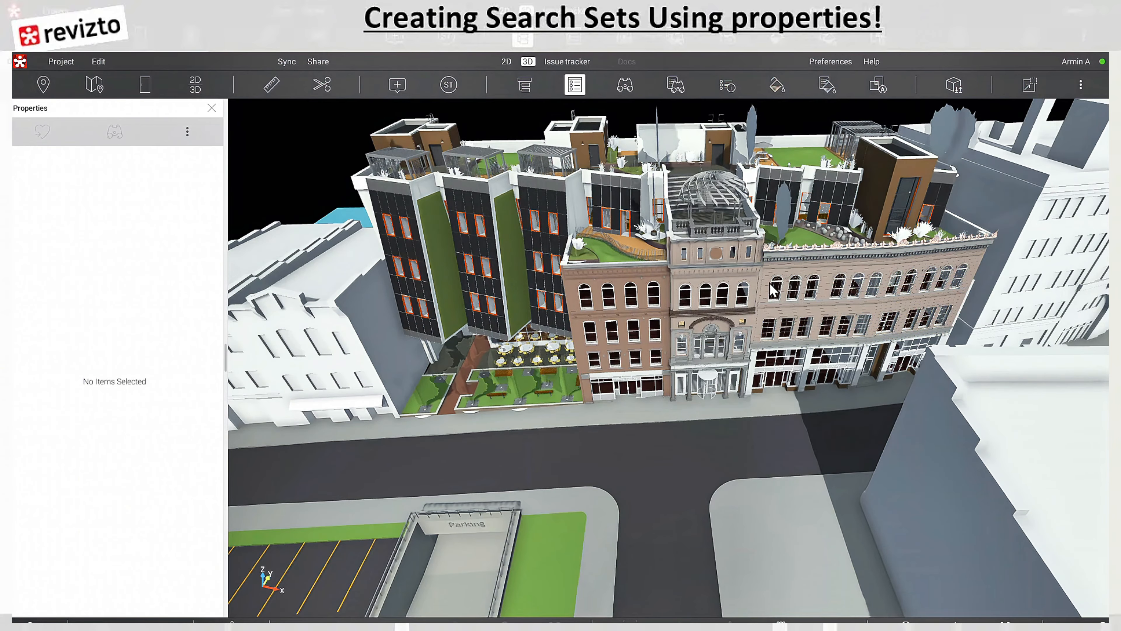
Create a new search from the brick wall's Type value, Block 43 w Brick Banding, and find all matching objects
left_click(792, 278)
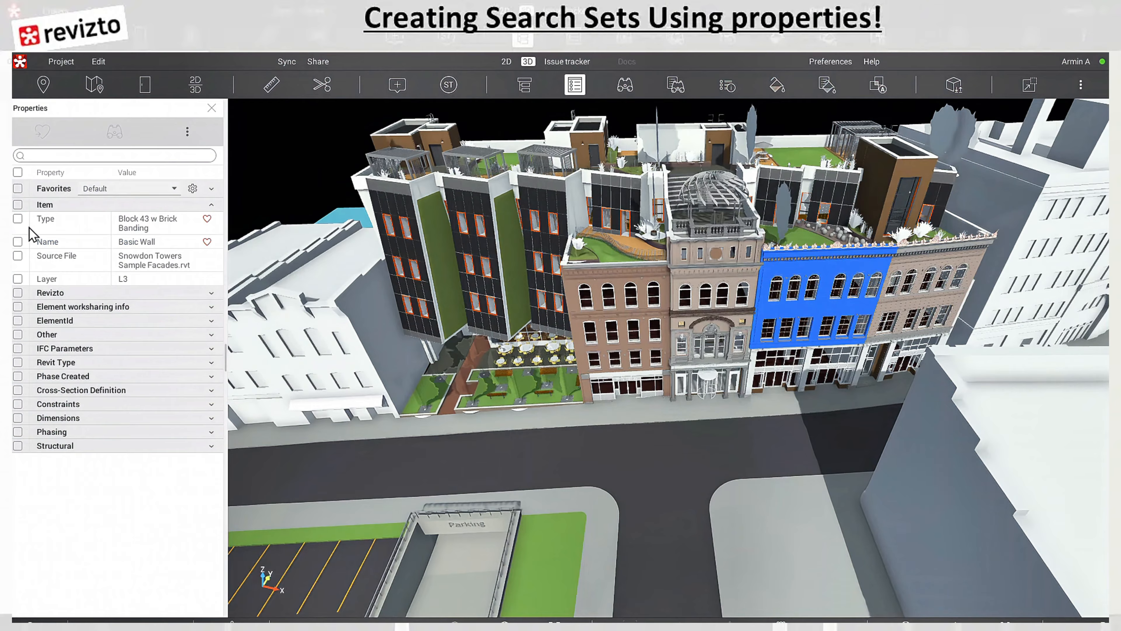
left_click(18, 219)
left_click(115, 131)
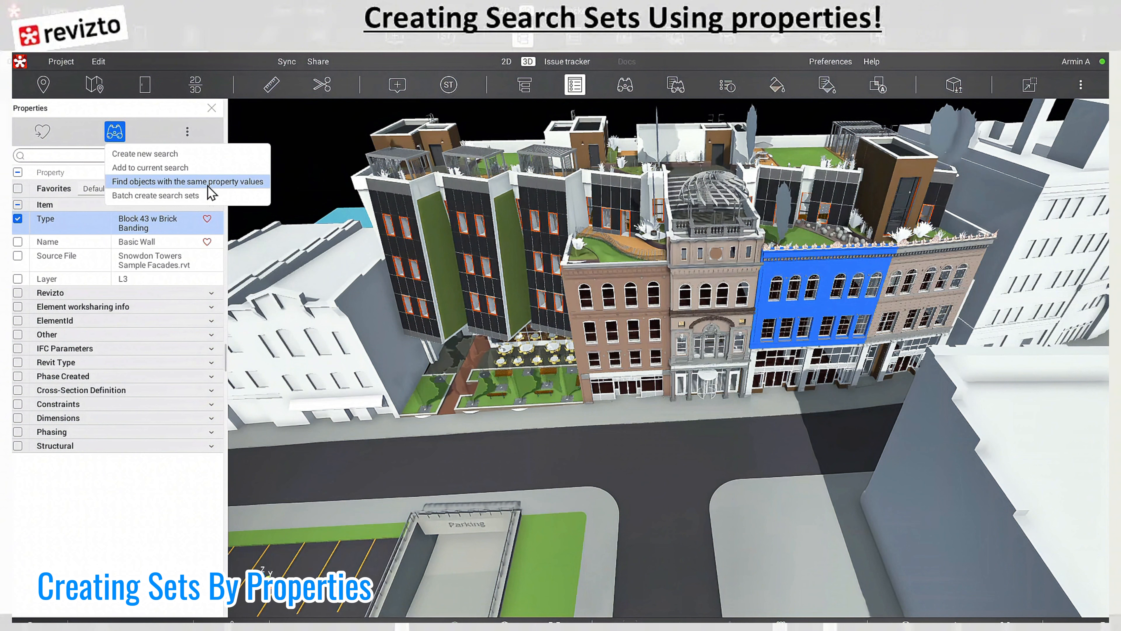
left_click(157, 156)
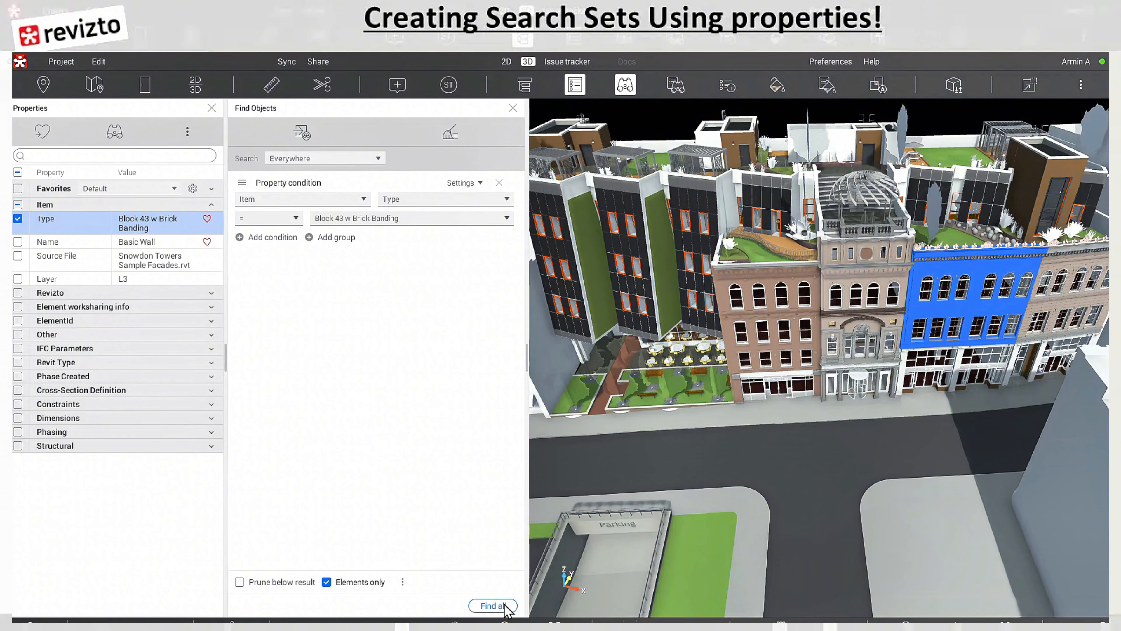
left_click(492, 605)
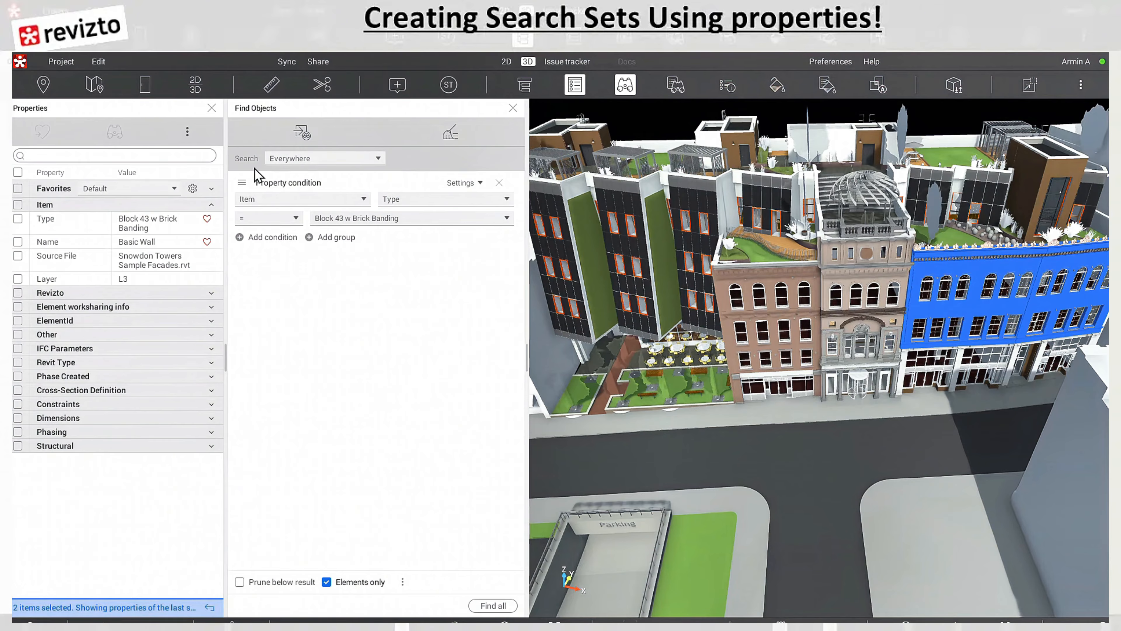
Save the search as a new search set named "43 W Brick banding" with Root (no folder) as its parent
left_click(302, 133)
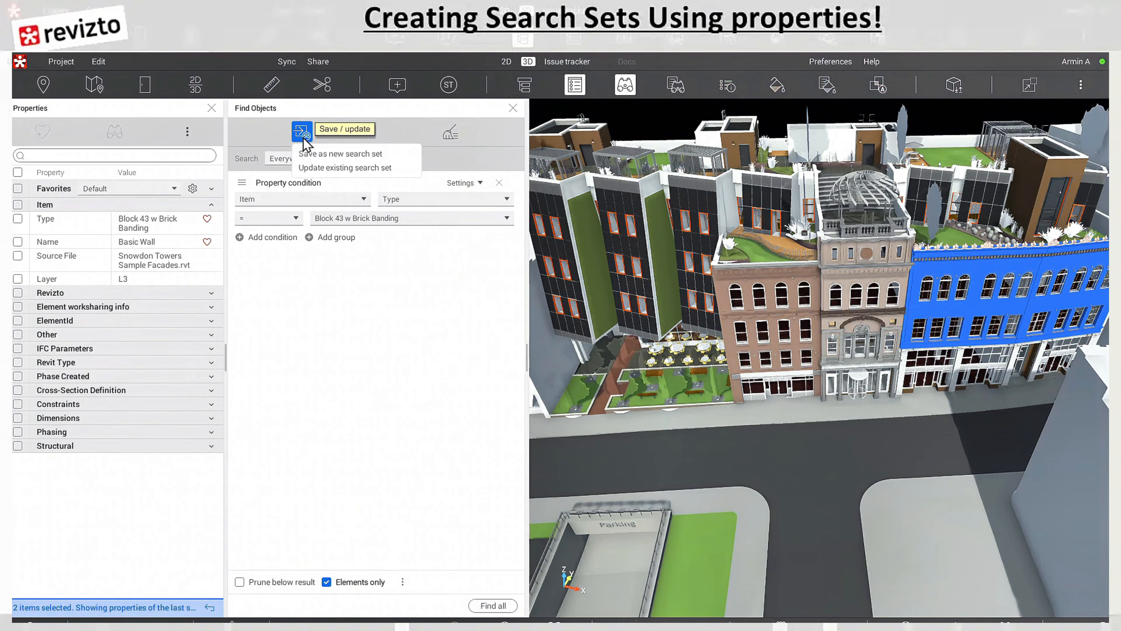
left_click(338, 155)
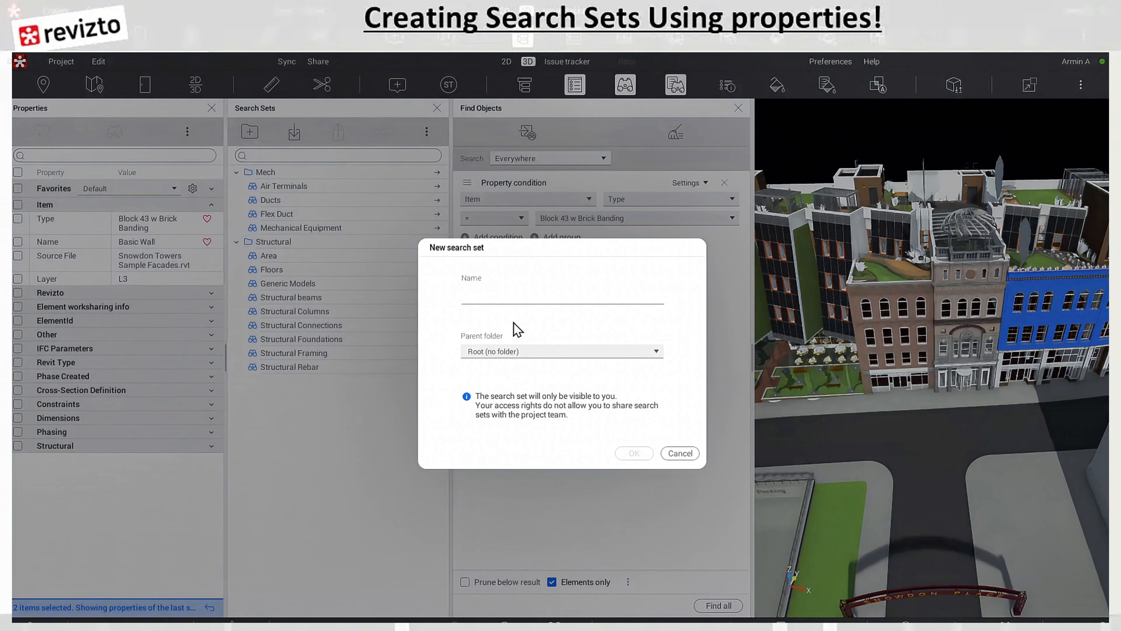
left_click(519, 351)
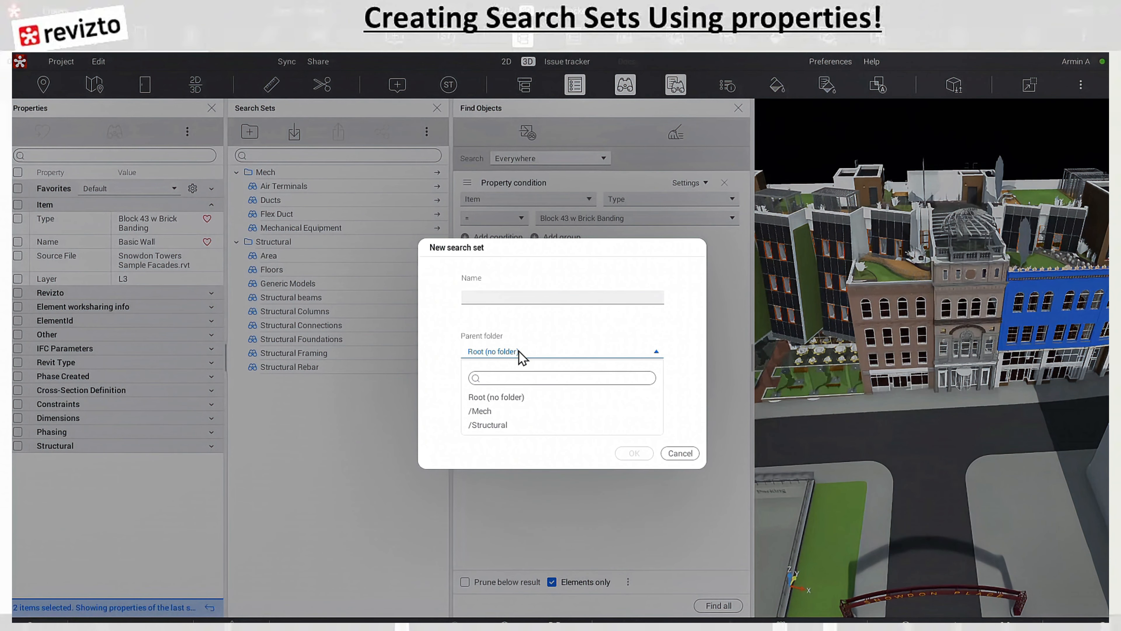
left_click(519, 397)
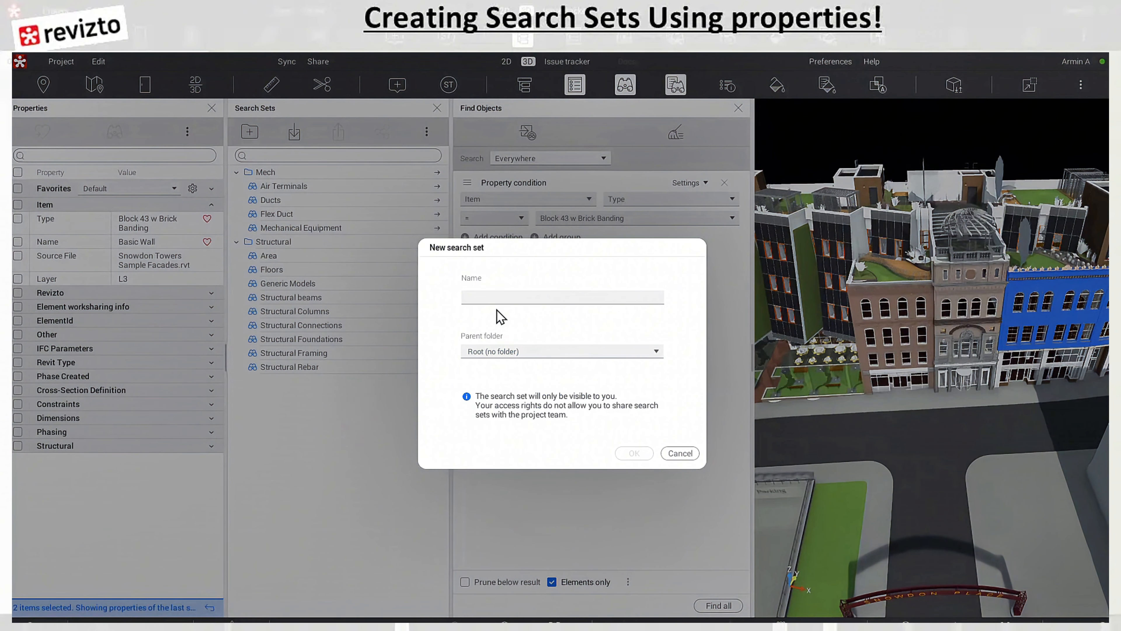
left_click(495, 299)
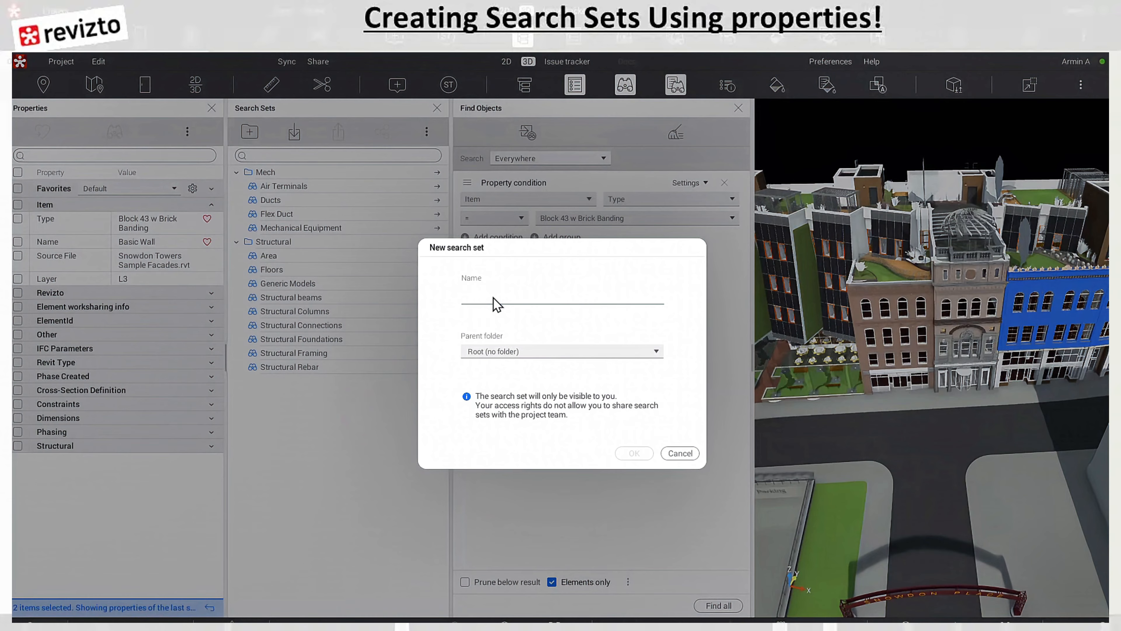
type("43 W Brick banding")
left_click(636, 457)
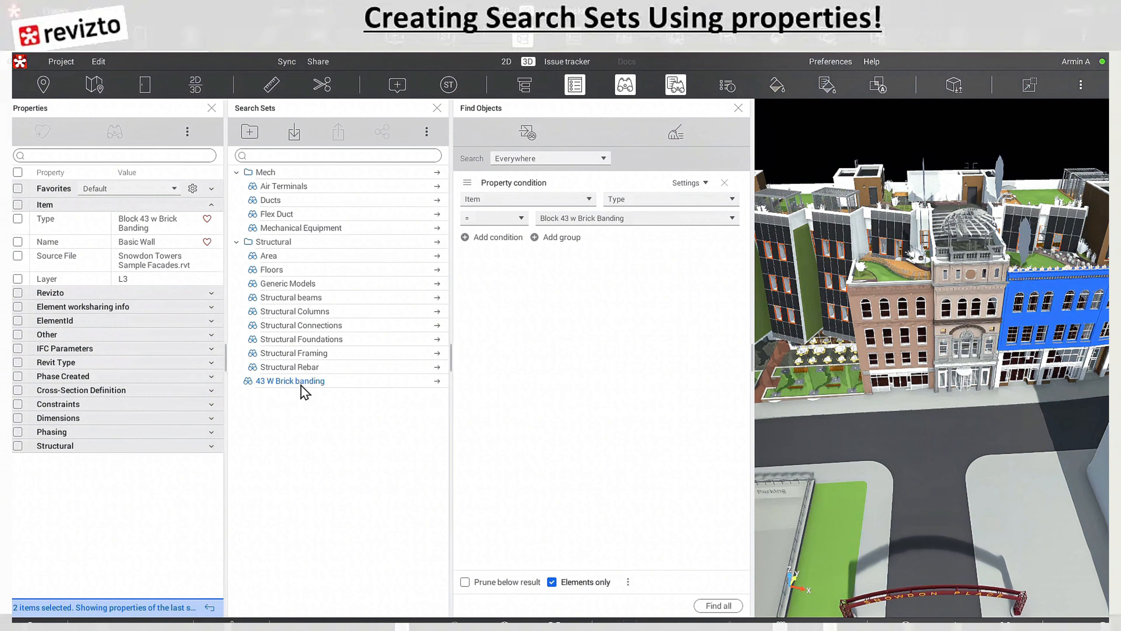
Create a search set folder named Arch, move the 43 W Brick banding set into it, and collapse the other folders
left_click(236, 172)
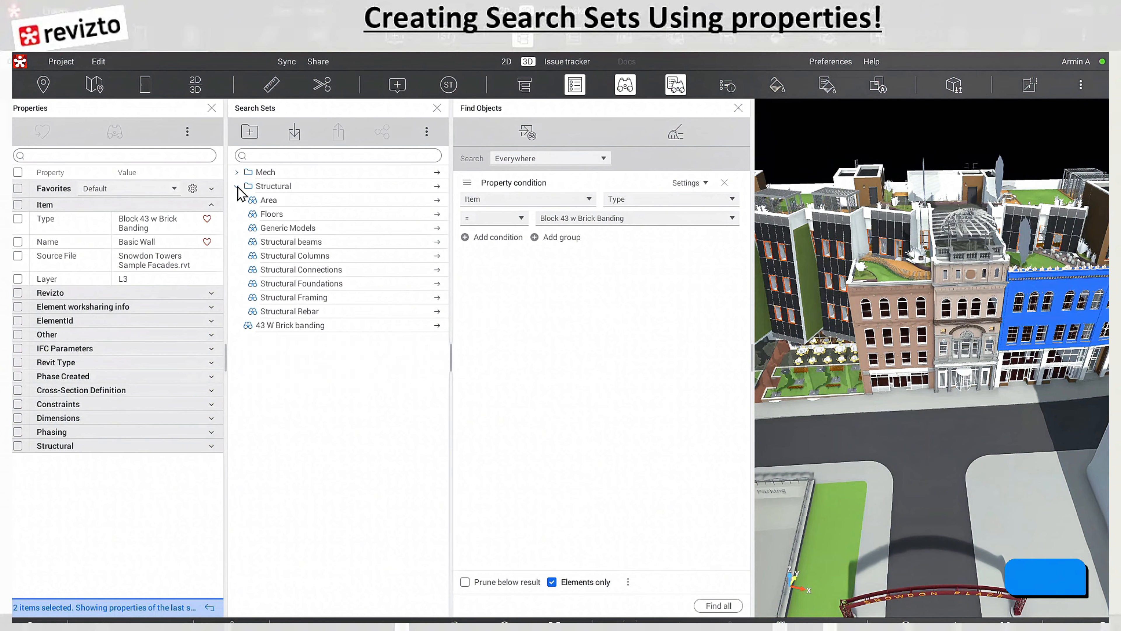
left_click(237, 186)
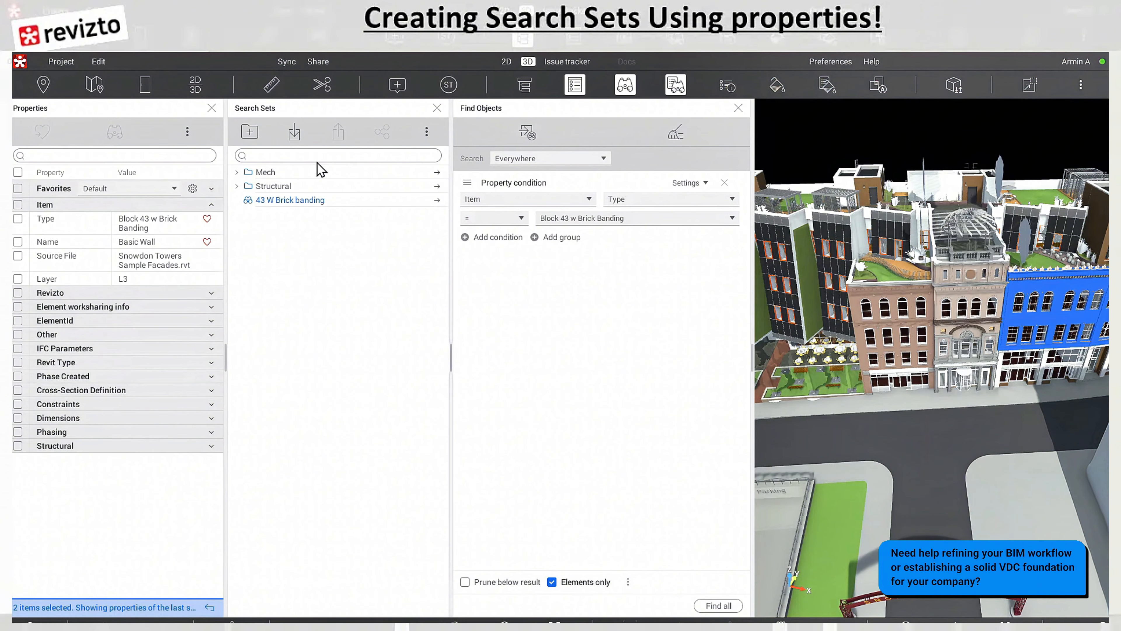
left_click(250, 132)
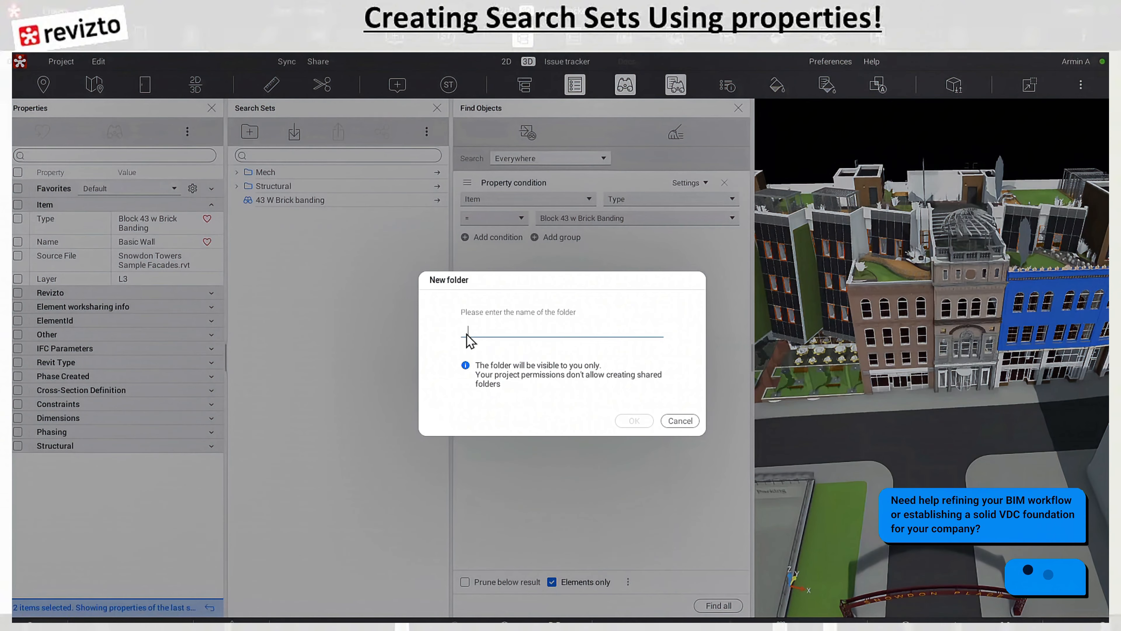
type("Arch")
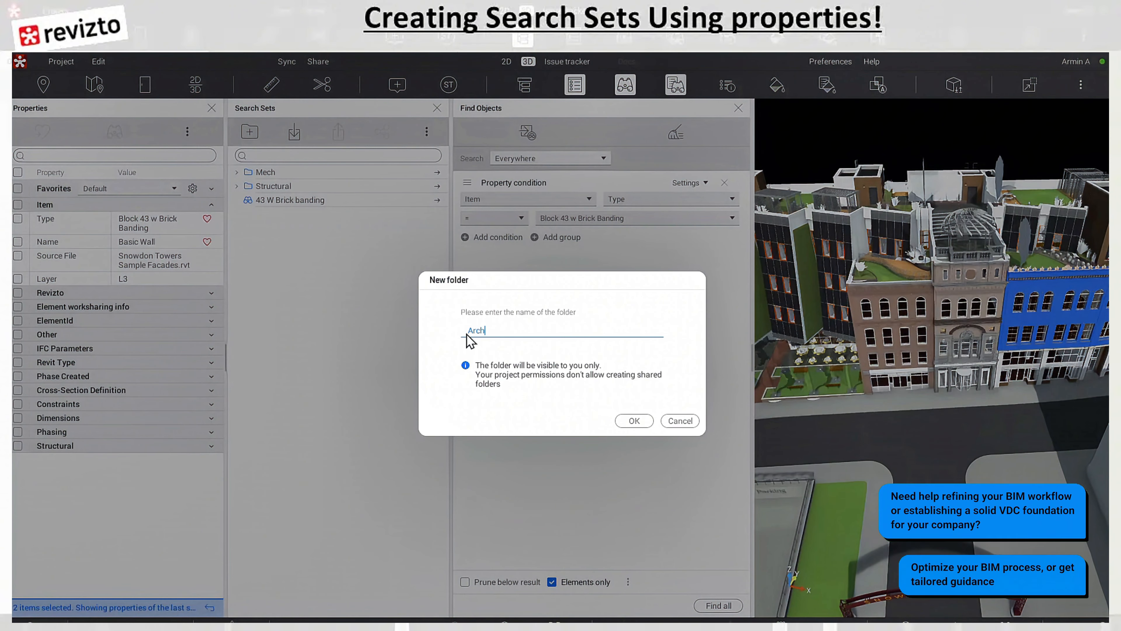
left_click(632, 422)
left_click_drag(291, 220, 309, 172)
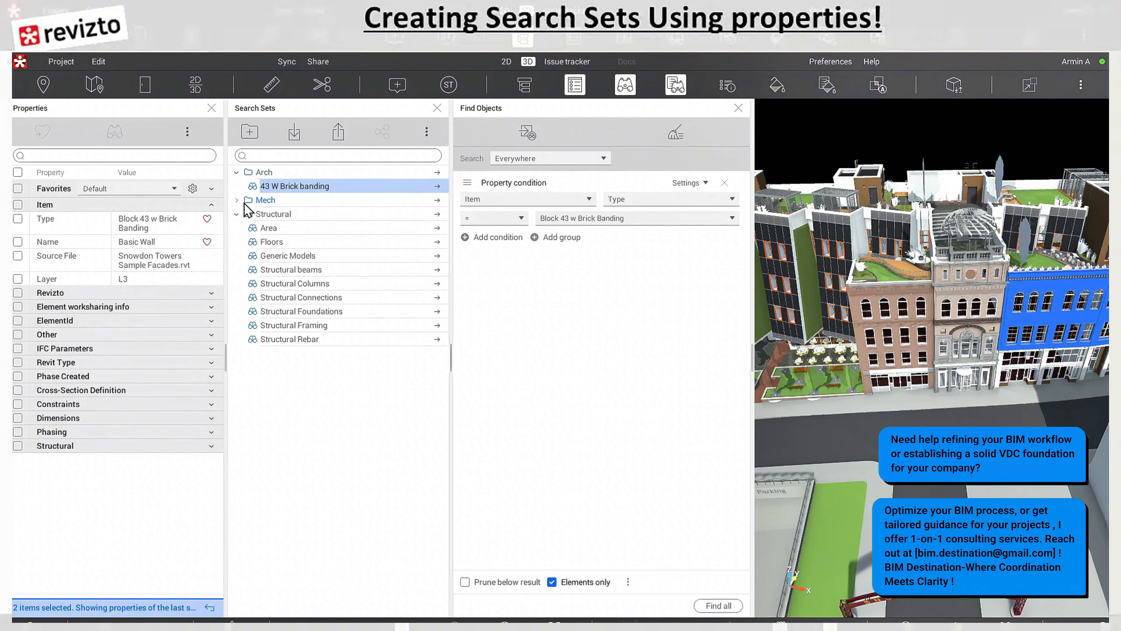
left_click(237, 213)
left_click(332, 291)
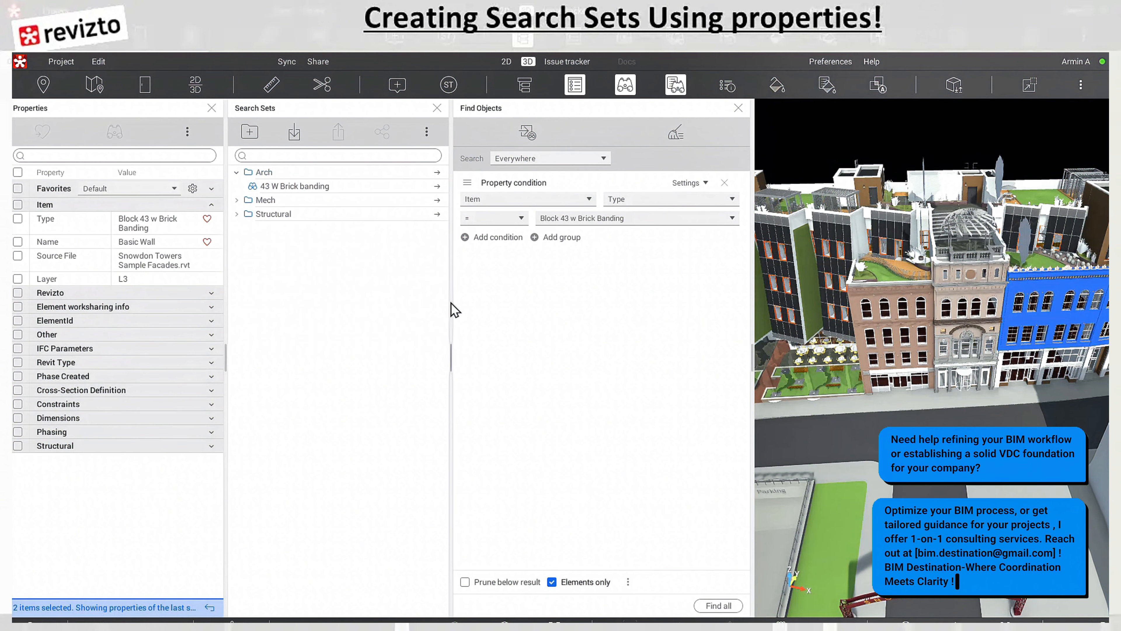
Clear the old search, create a new one from a facade solar panel's Name value, CP_Solar Panel, and find all matching objects
left_click(684, 136)
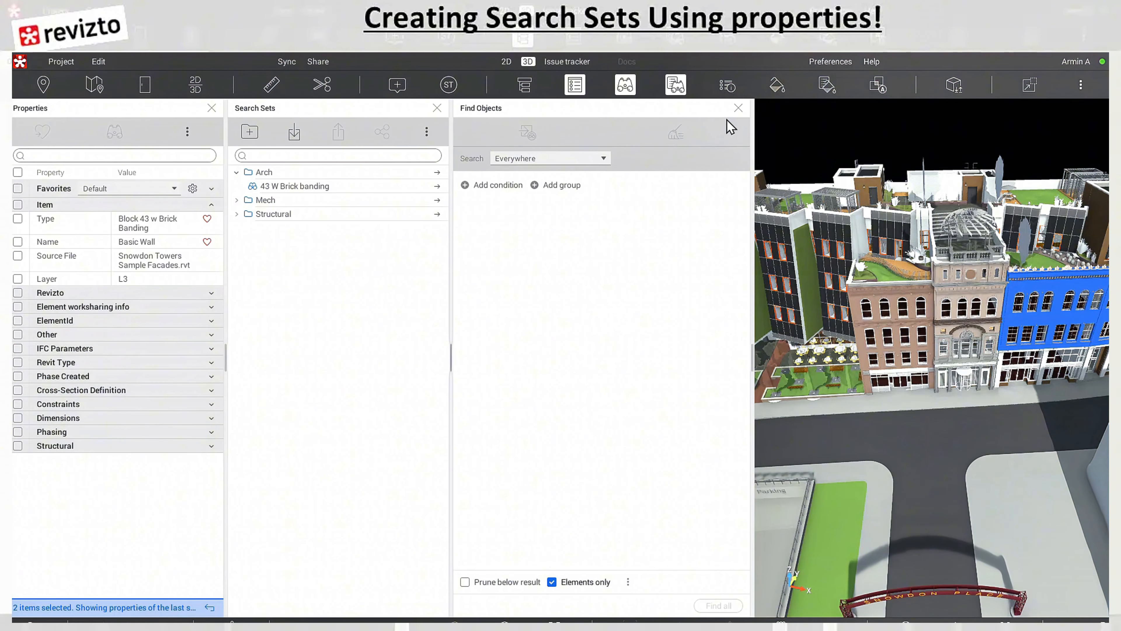
left_click(738, 109)
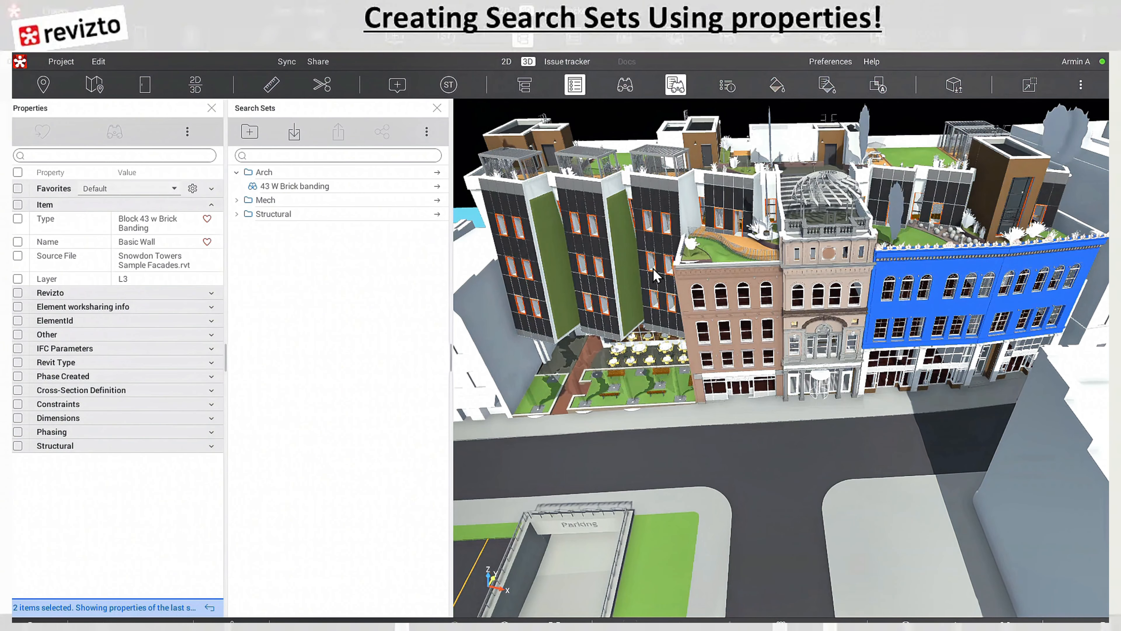
left_click(656, 208)
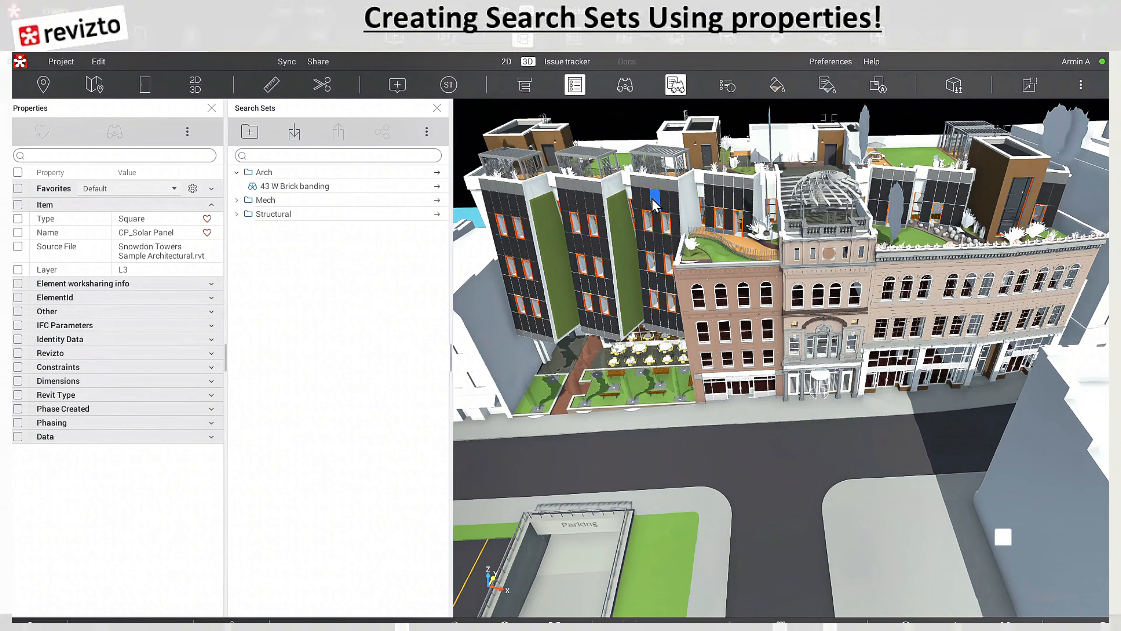
left_click(18, 232)
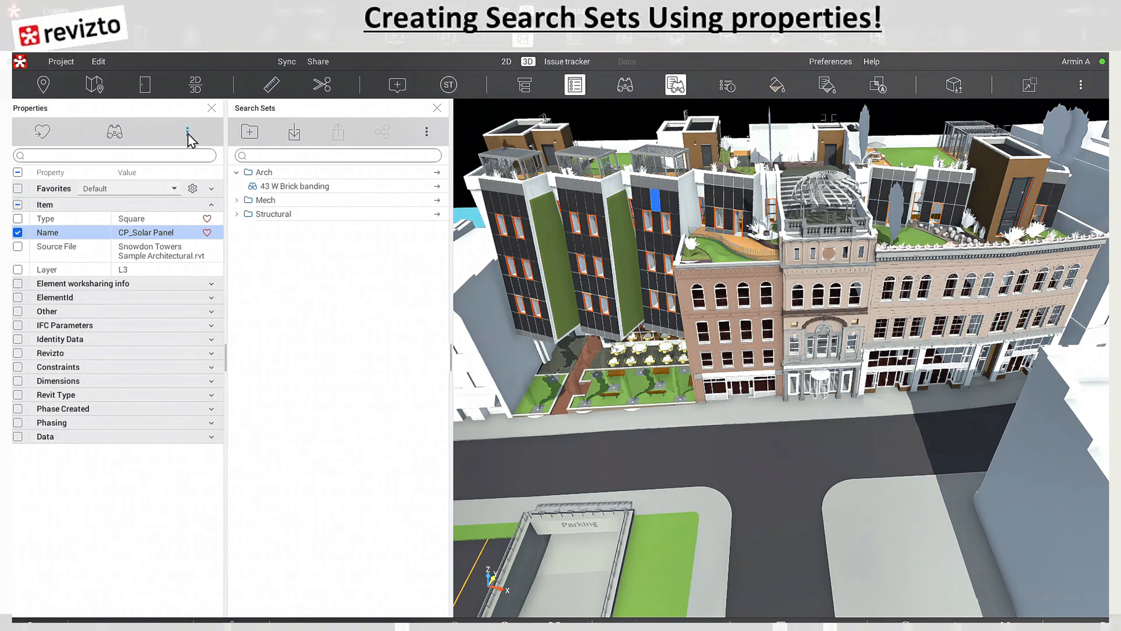
left_click(115, 133)
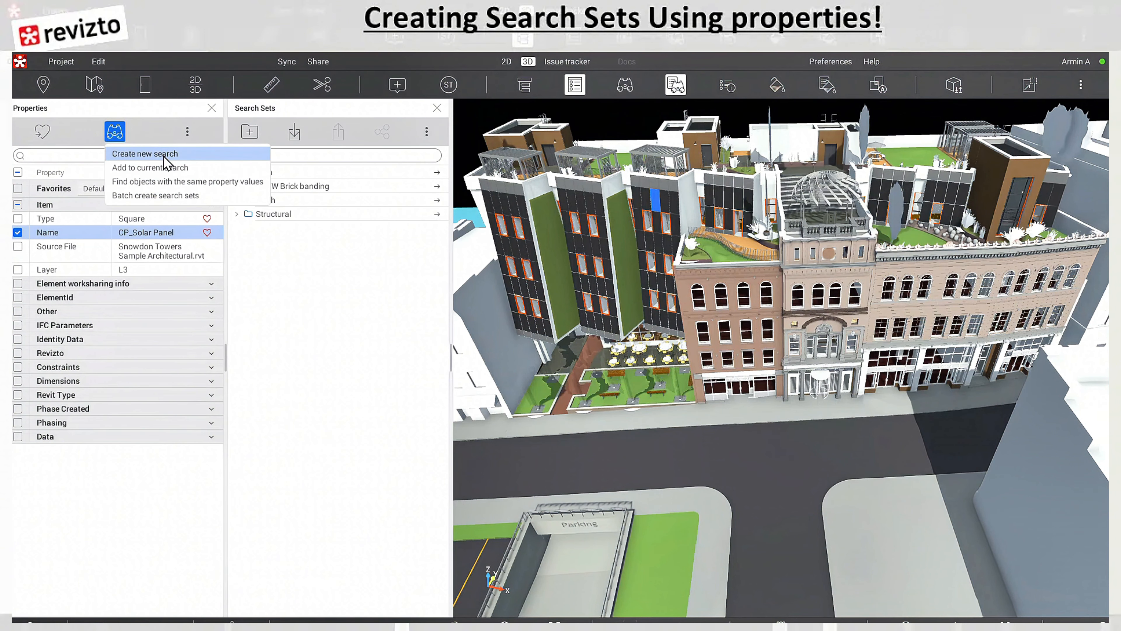
left_click(145, 153)
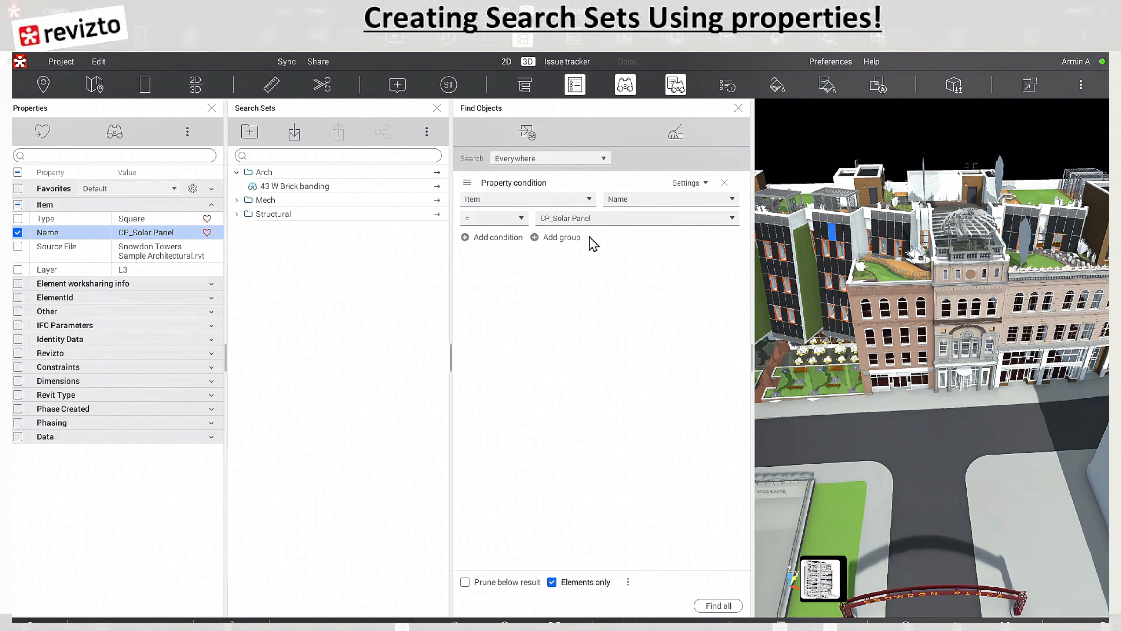
left_click(726, 608)
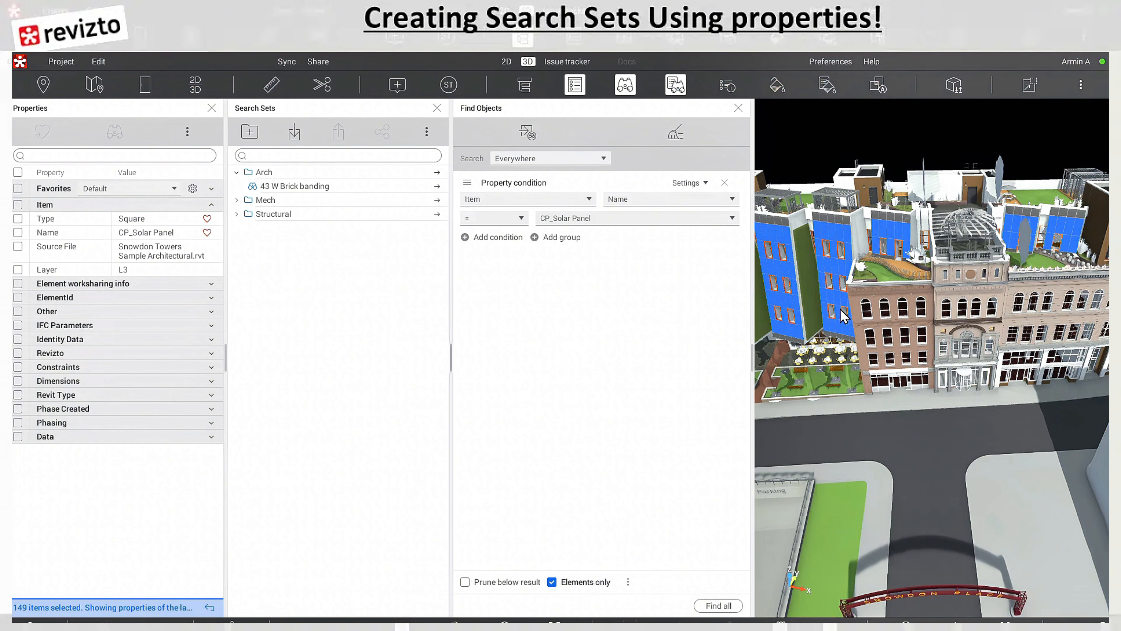
Save the search as a new search set named "CP Solar Panel" with /Arch as its parent folder
mouse_move(844, 315)
left_click(527, 133)
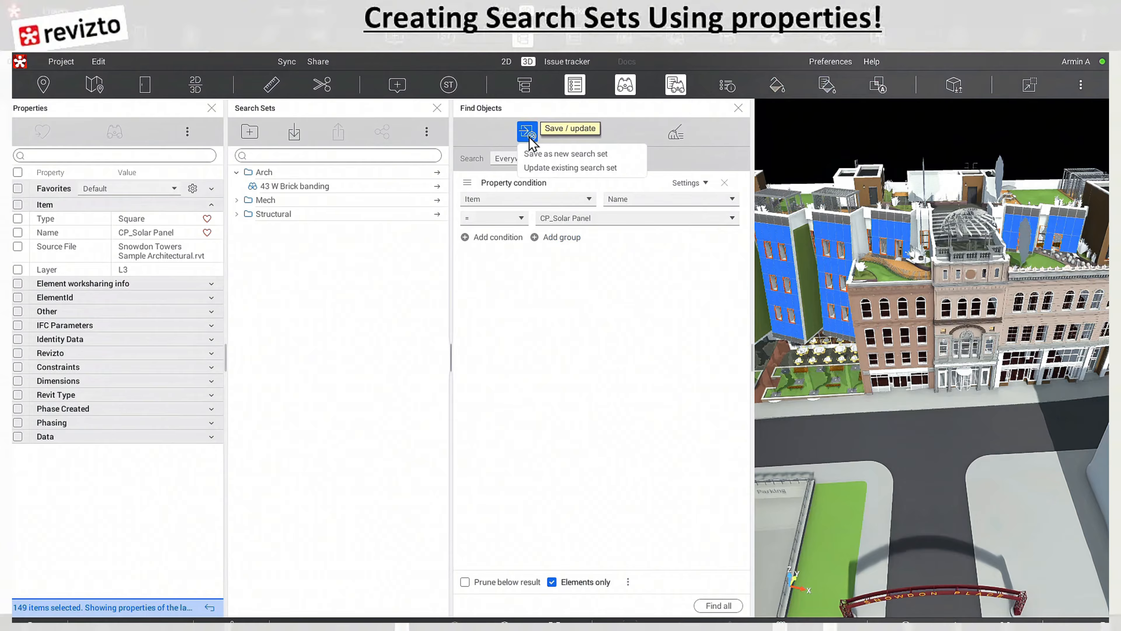
left_click(563, 154)
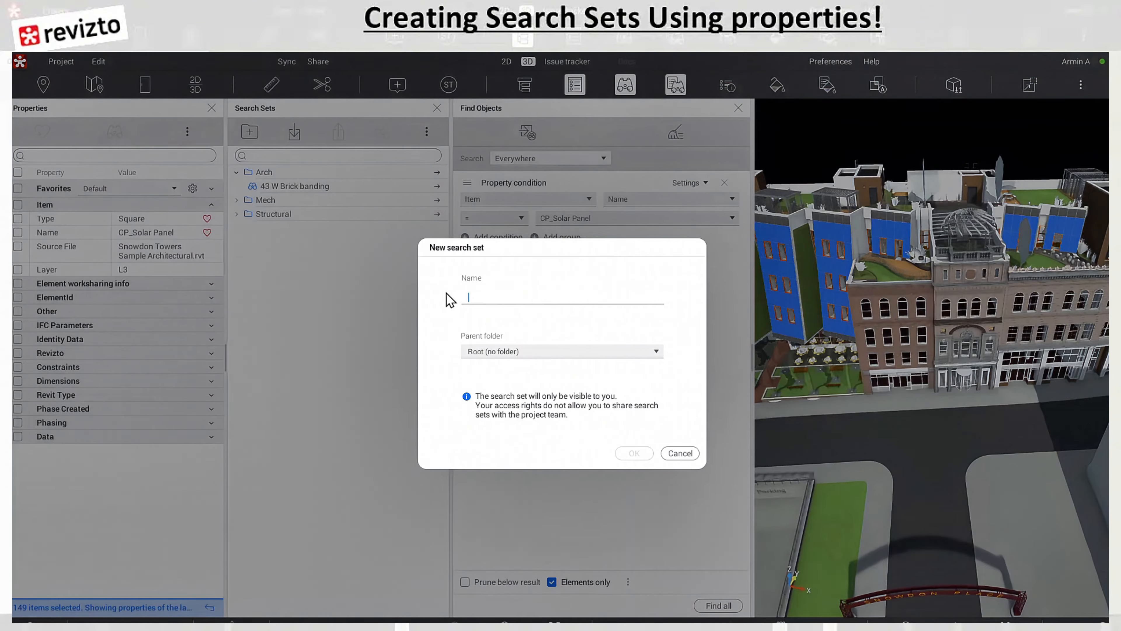
left_click(503, 355)
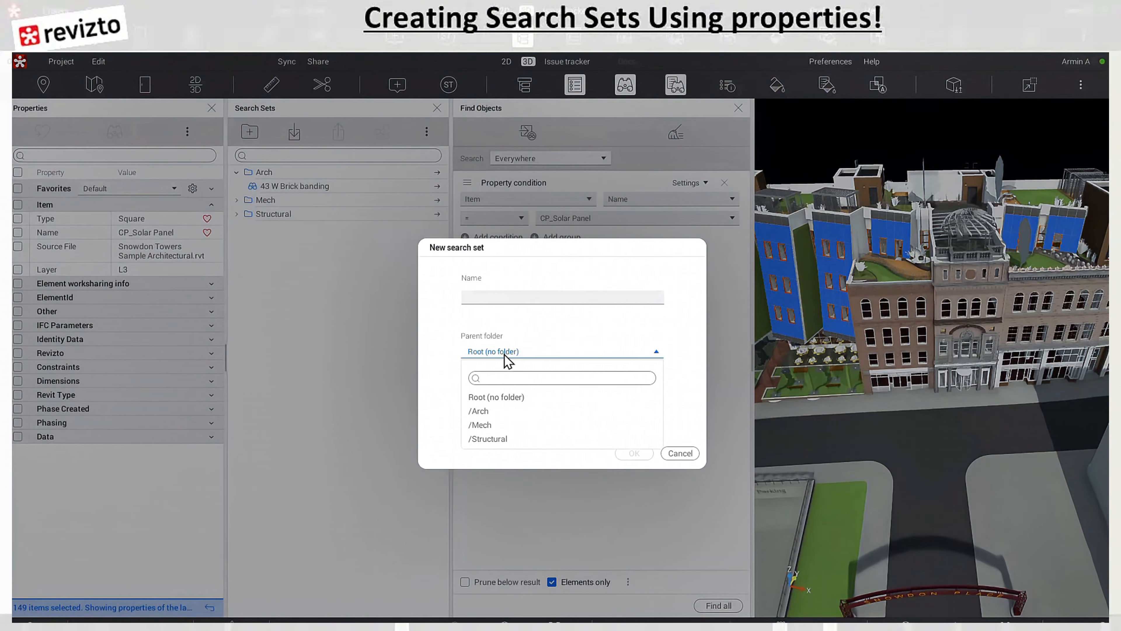
left_click(519, 303)
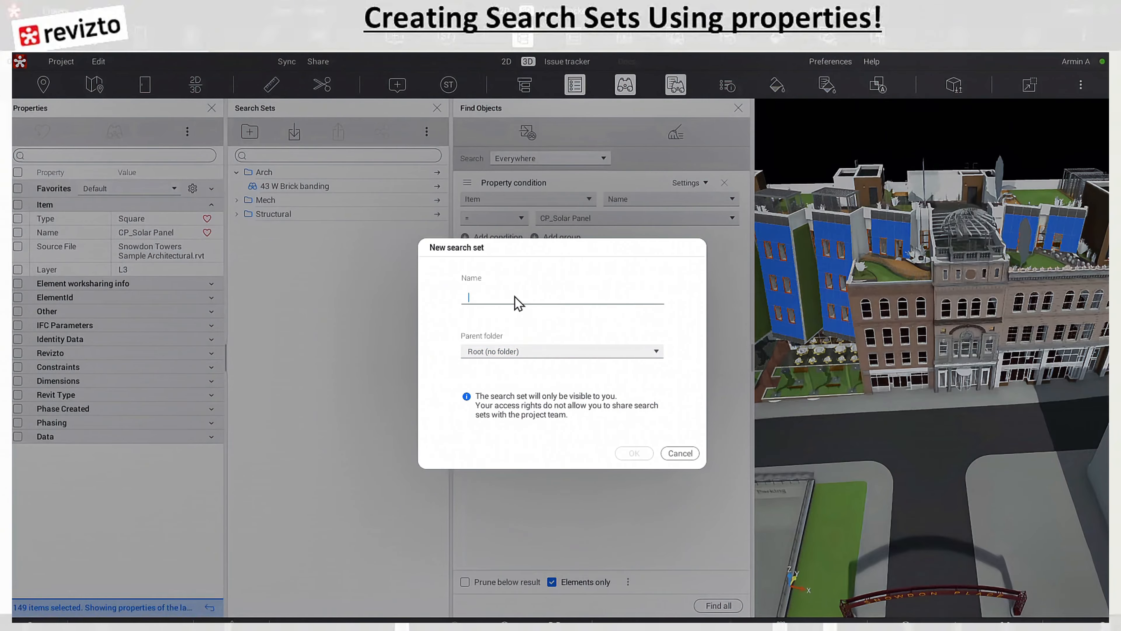
type("CP Pol")
key("BackSpace")
key("BackSpace")
type("Solar Panel")
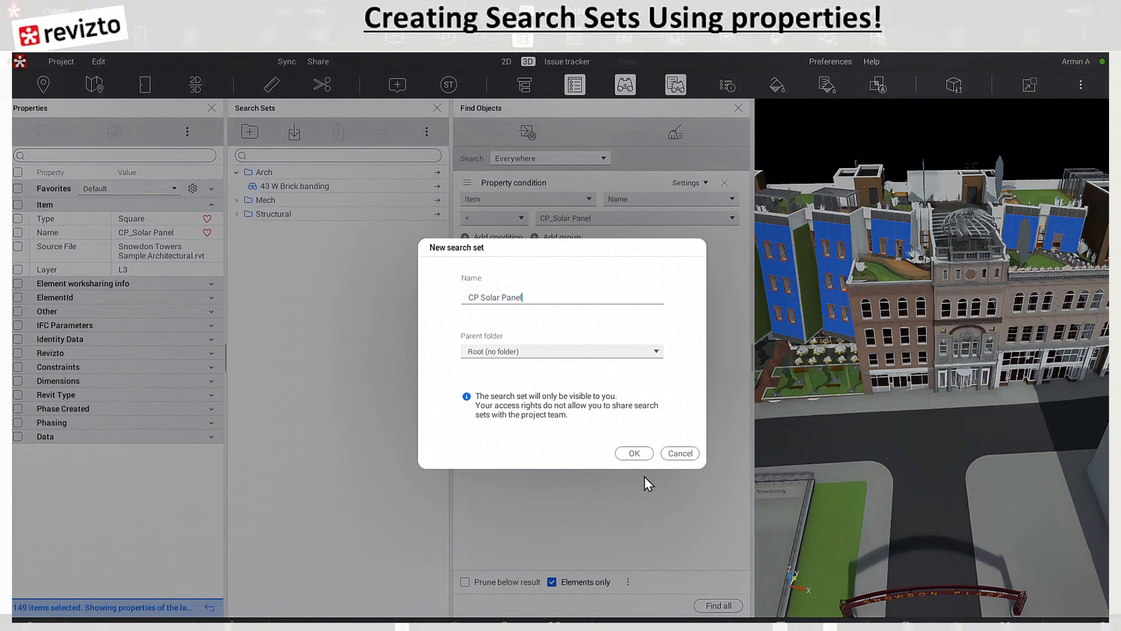
left_click(543, 356)
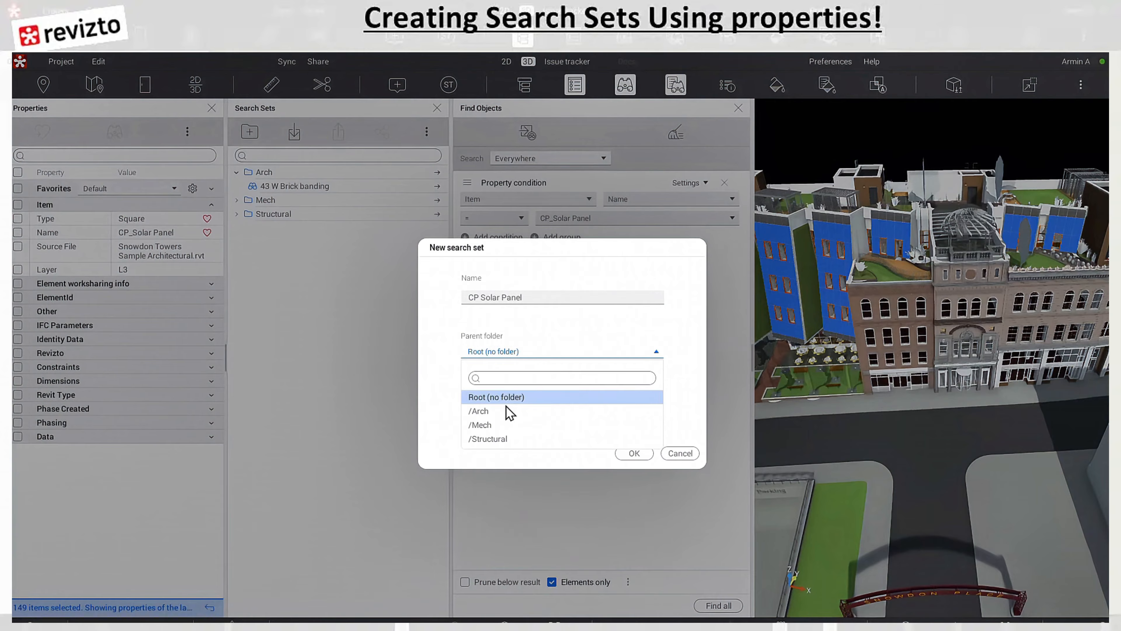
left_click(529, 410)
left_click(633, 455)
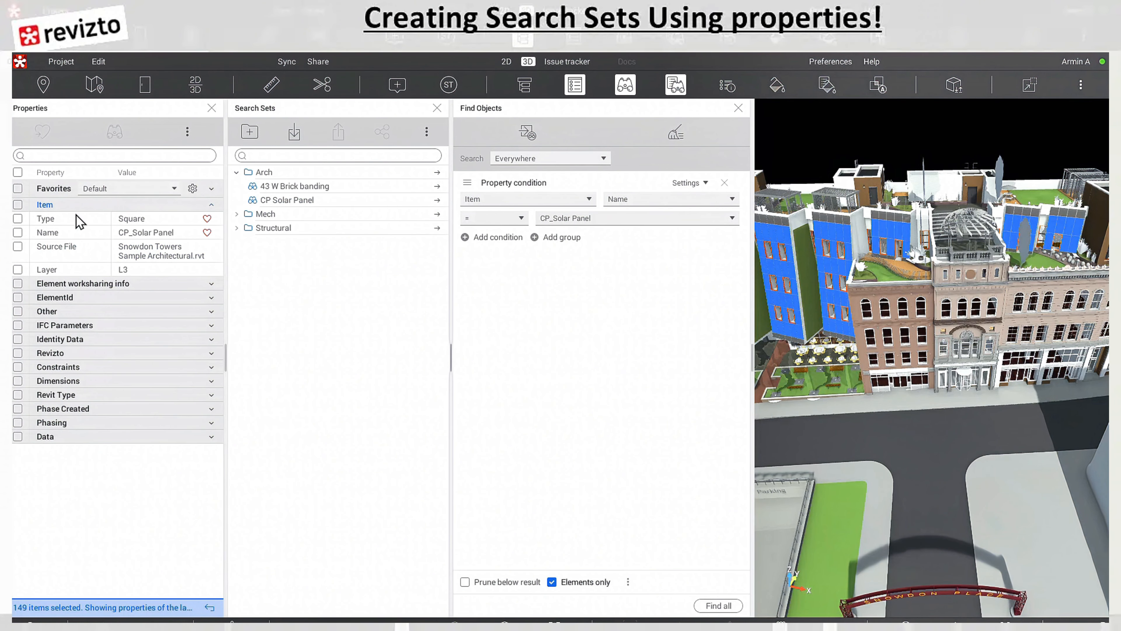
Close the Find Objects window and find the objects sharing both the solar panel's Type, Square, and its Name, CP_Solar Panel
left_click(18, 232)
left_click(18, 218)
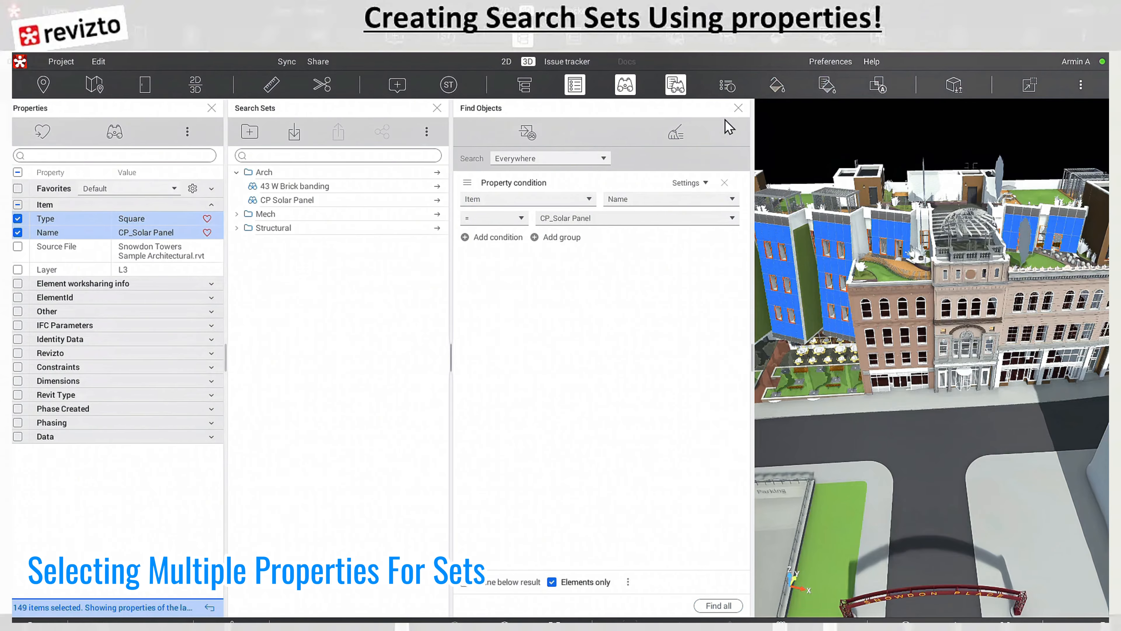
left_click(738, 108)
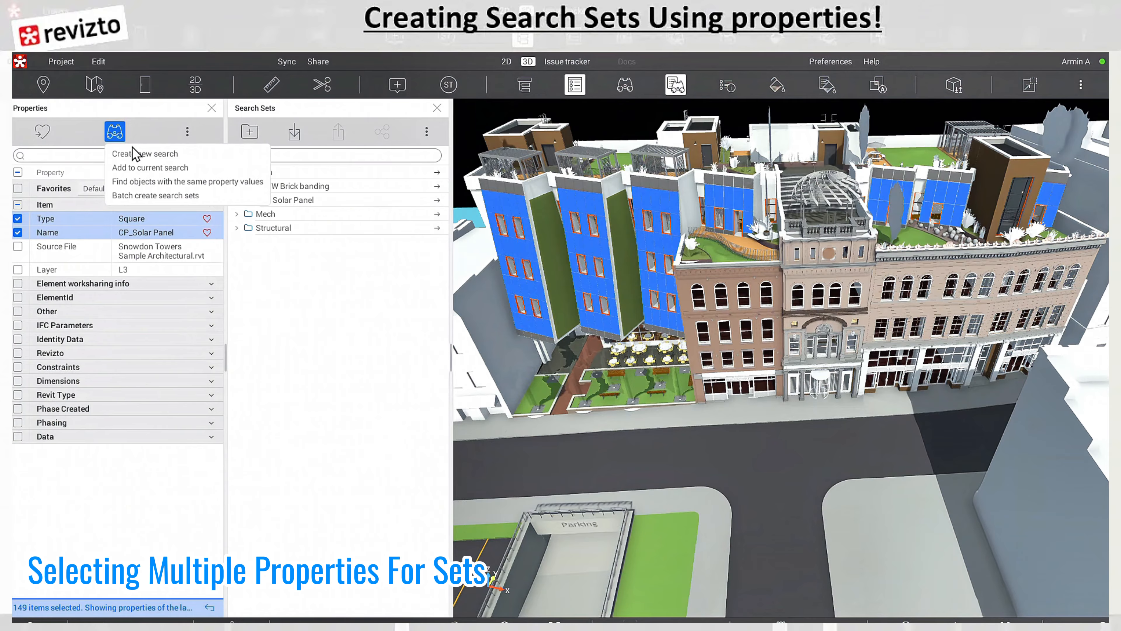
left_click(165, 181)
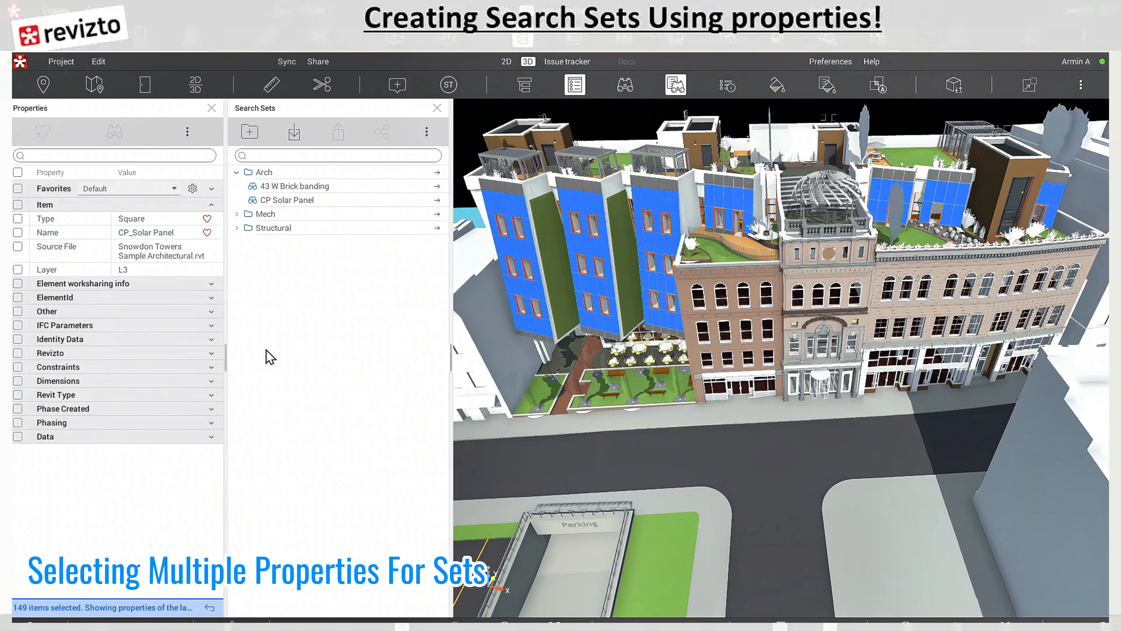
Find the objects that share only the solar panel's Name value, CP_Solar Panel
left_click(17, 232)
left_click(121, 133)
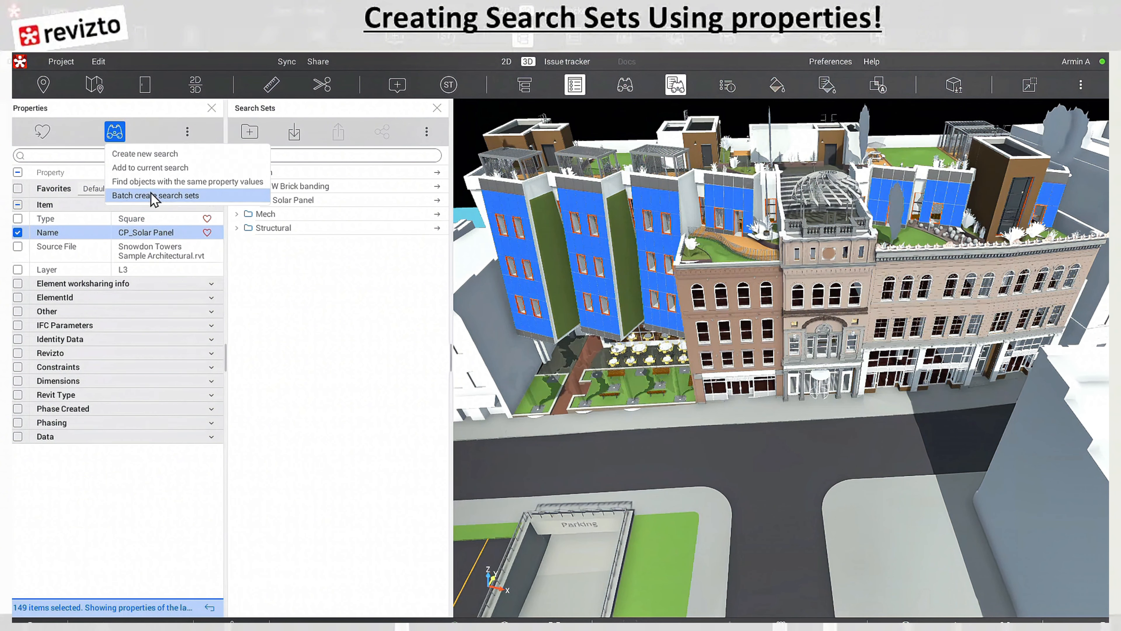
left_click(151, 181)
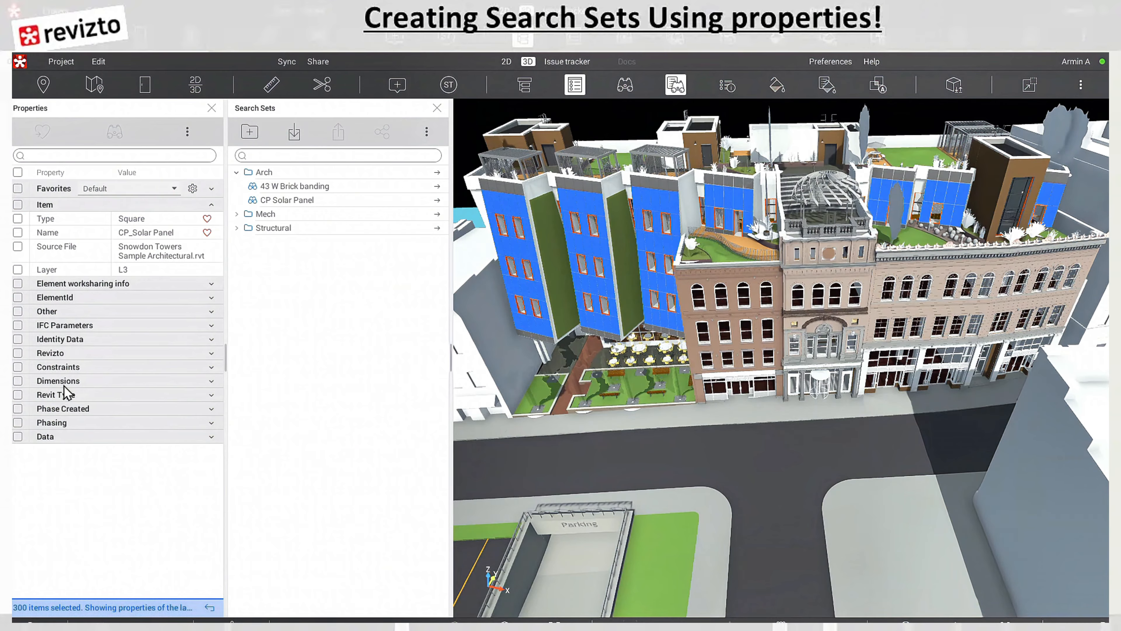
Repeat the same-value search using both the Type and Name properties of the solar panel
left_click(18, 220)
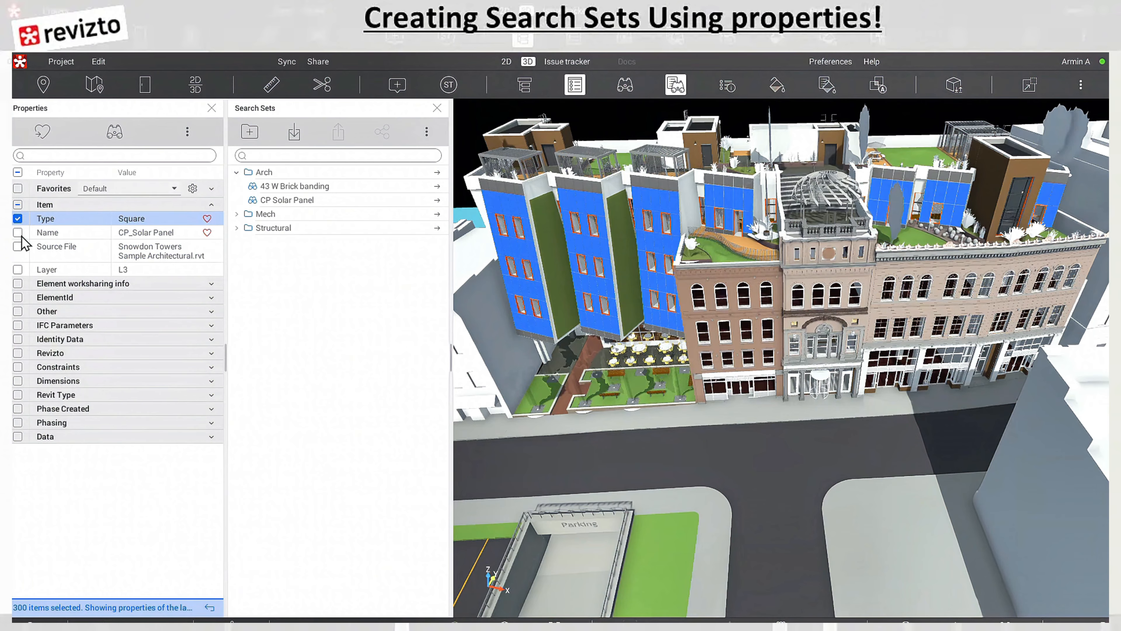
left_click(20, 235)
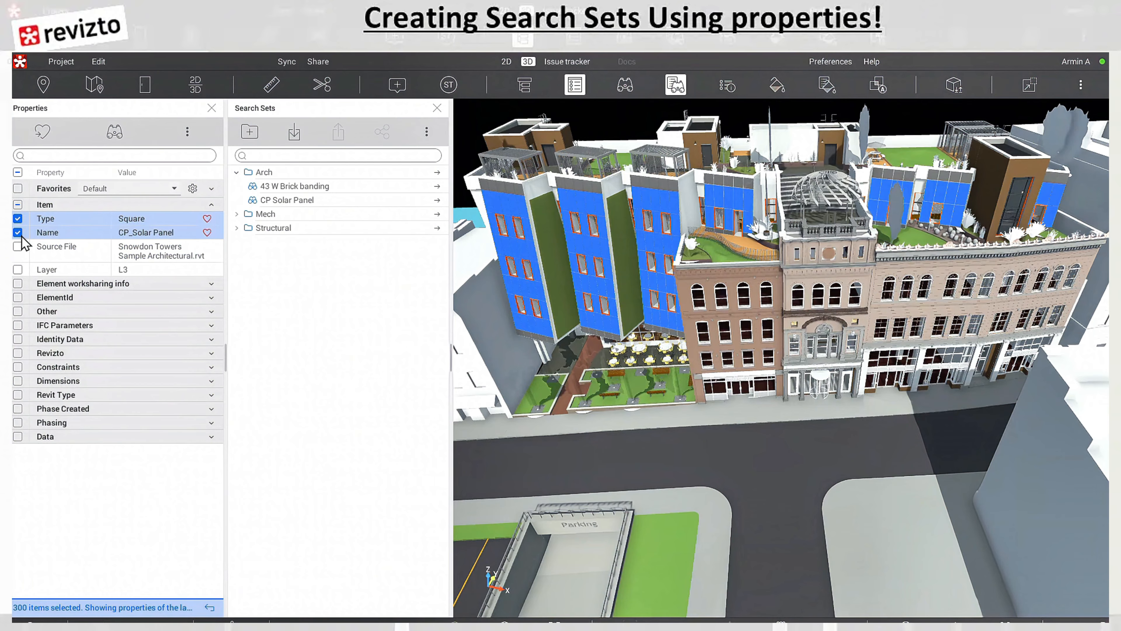
left_click(115, 133)
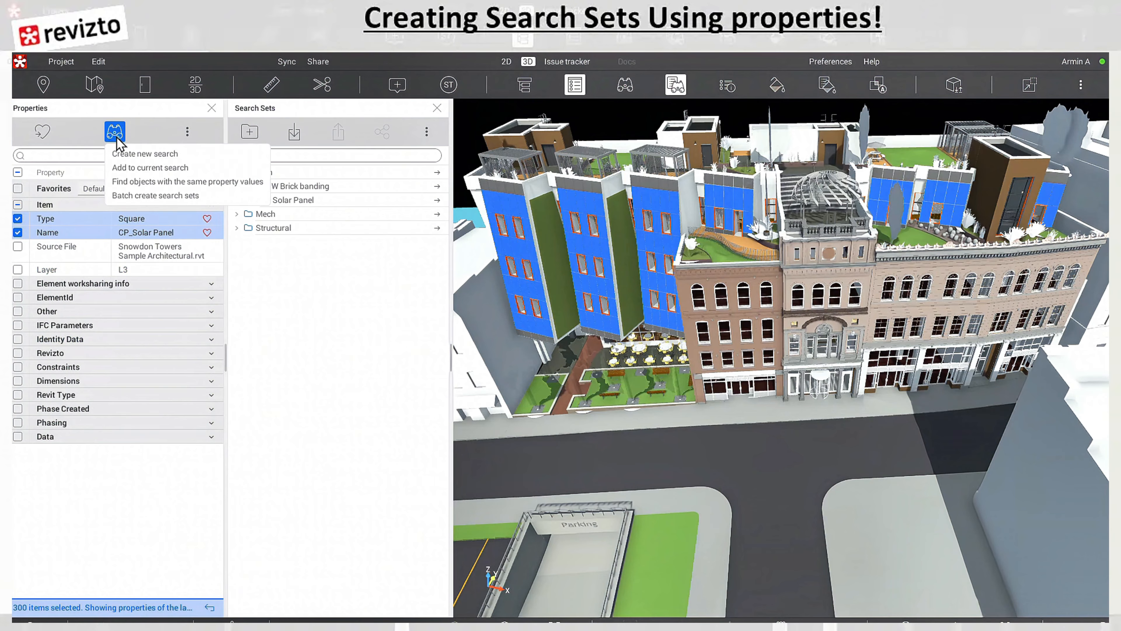
left_click(161, 182)
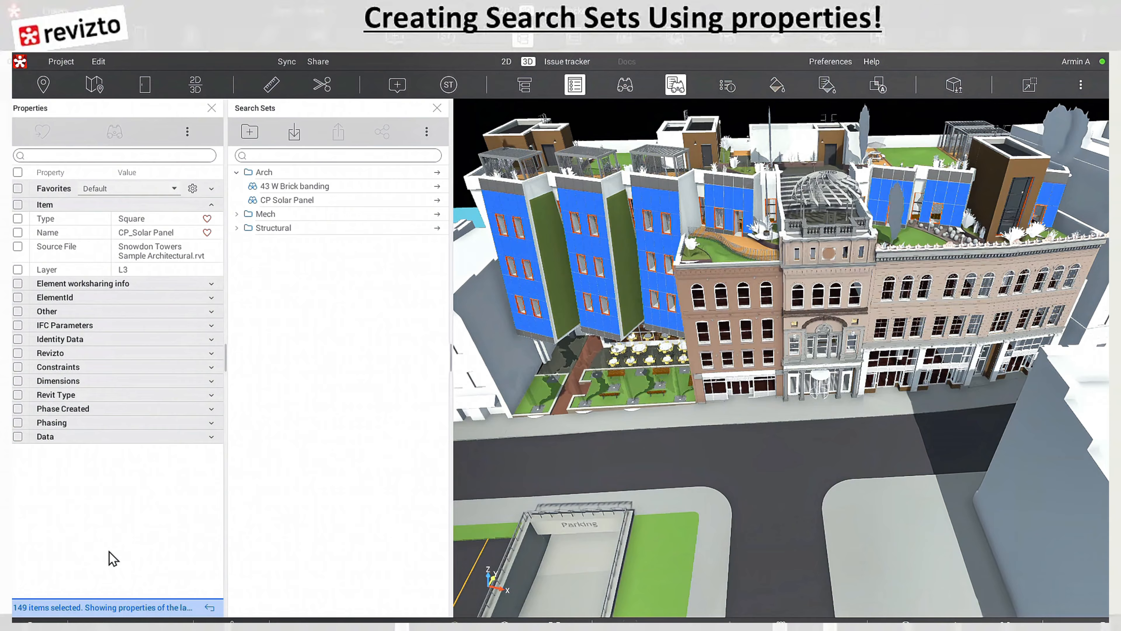
Create a new search from the Type and Name values of the arched top-floor window on the brick building
left_click(700, 297)
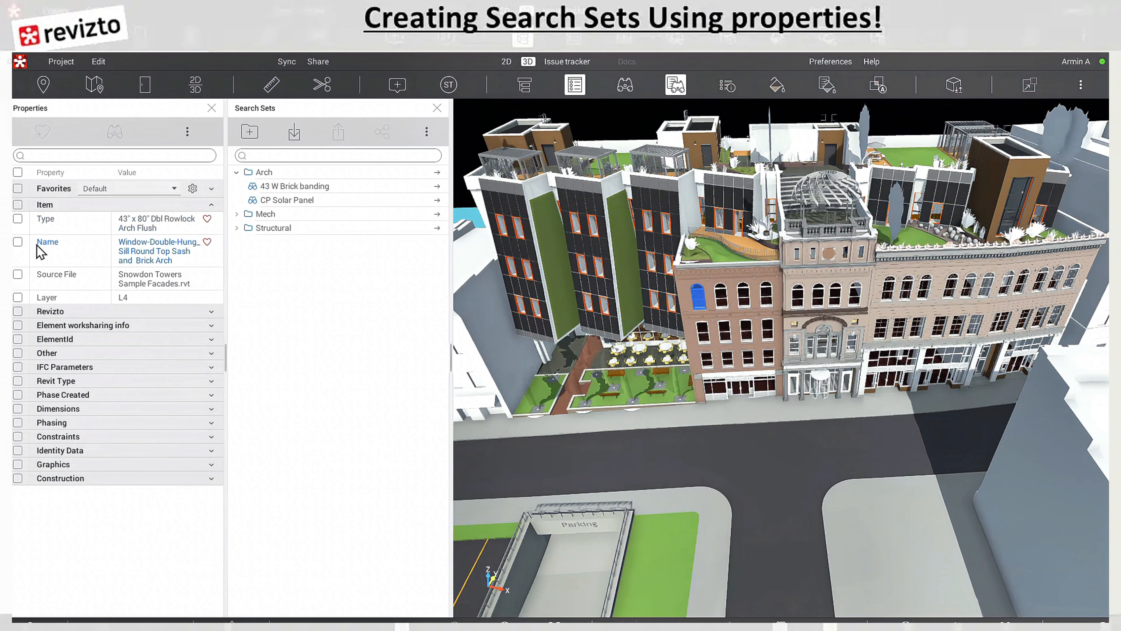
left_click(18, 242)
left_click(17, 218)
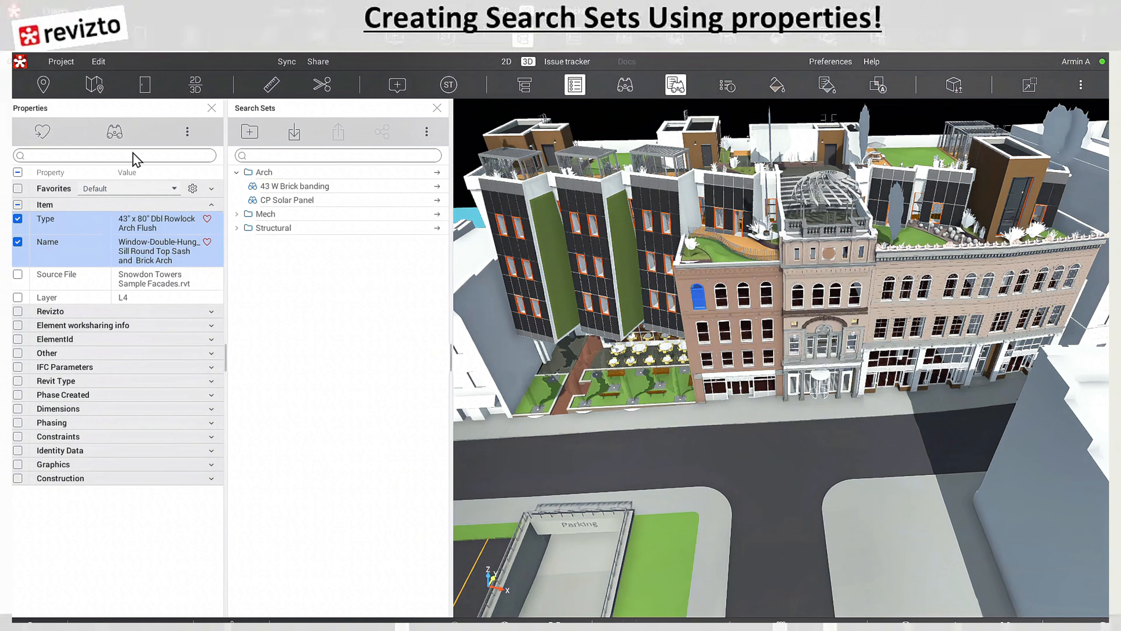
left_click(115, 131)
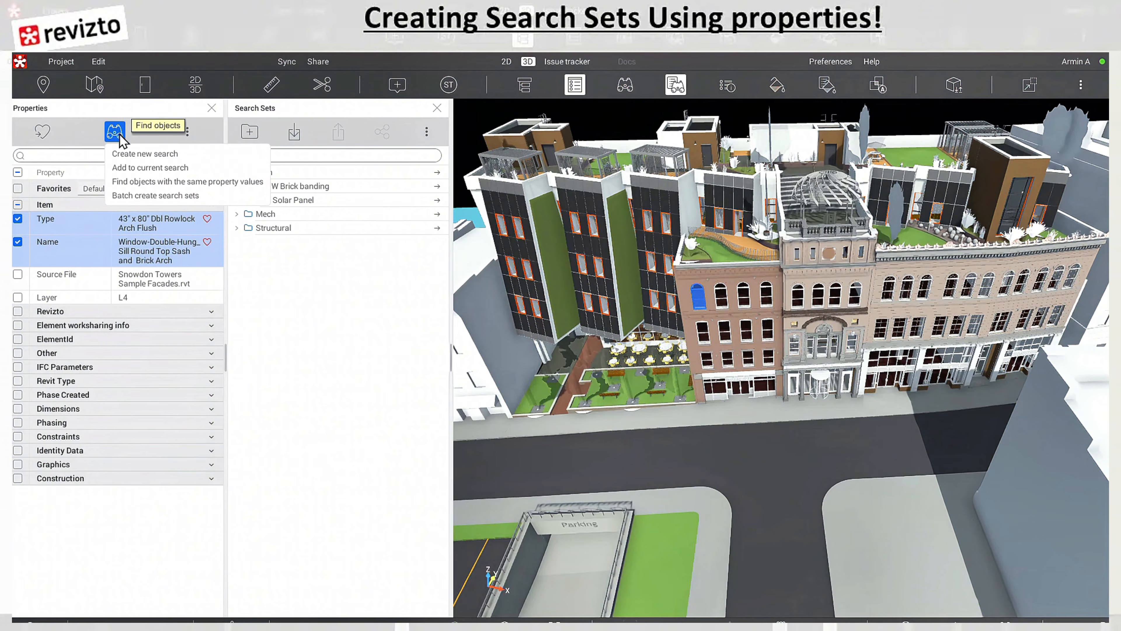
left_click(163, 157)
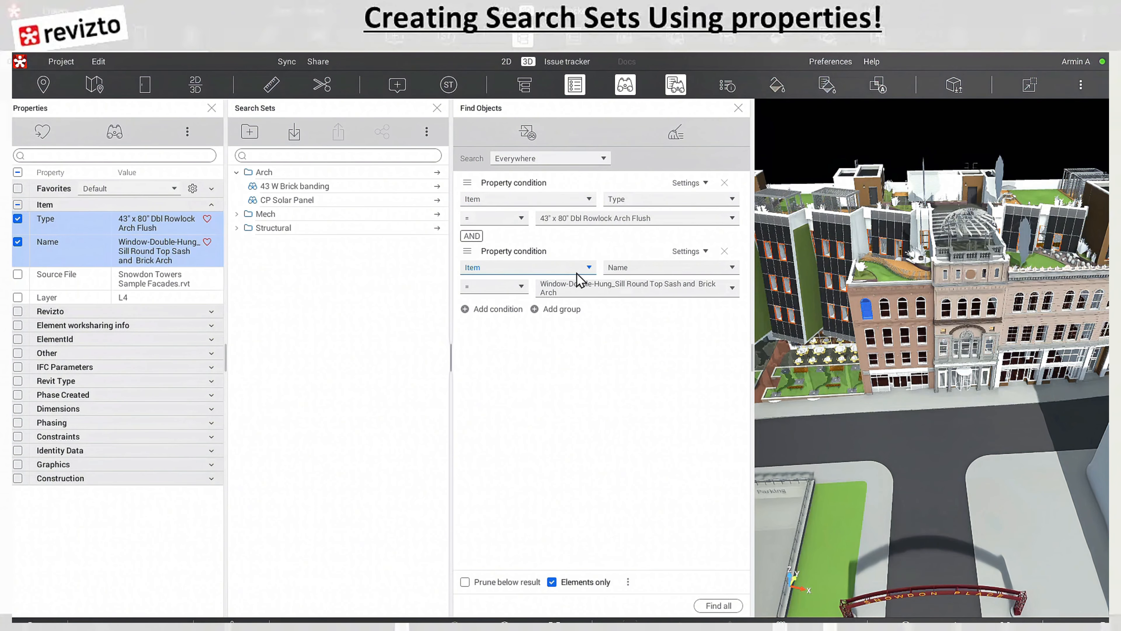
Toggle the operator between the two window conditions, return it to AND, and find all matching objects
left_click(471, 236)
left_click(473, 236)
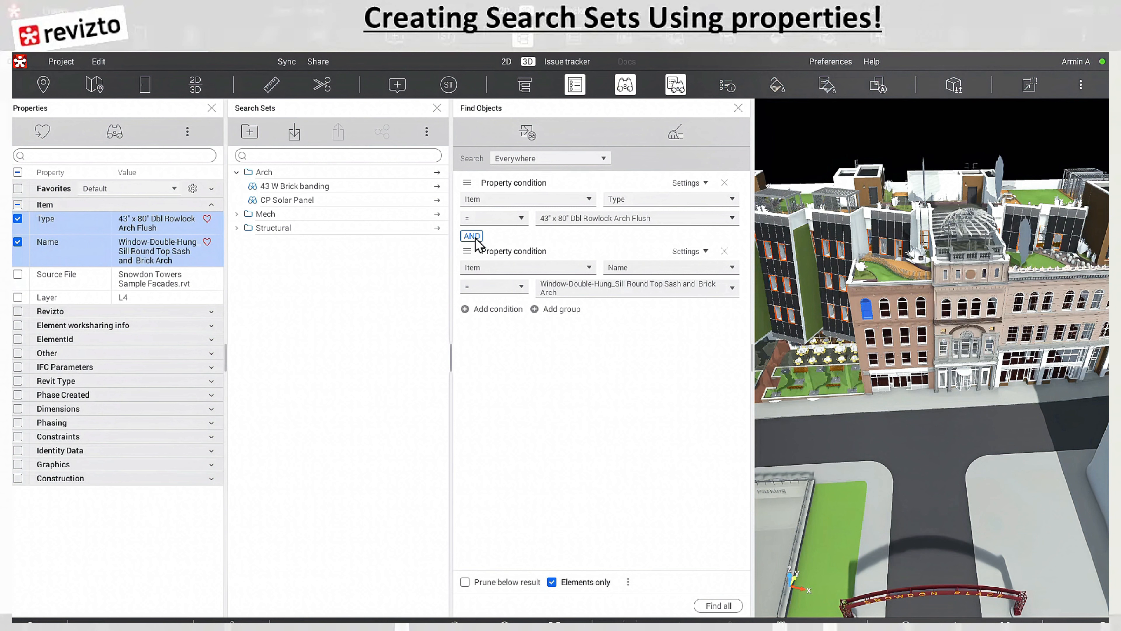
left_click(715, 605)
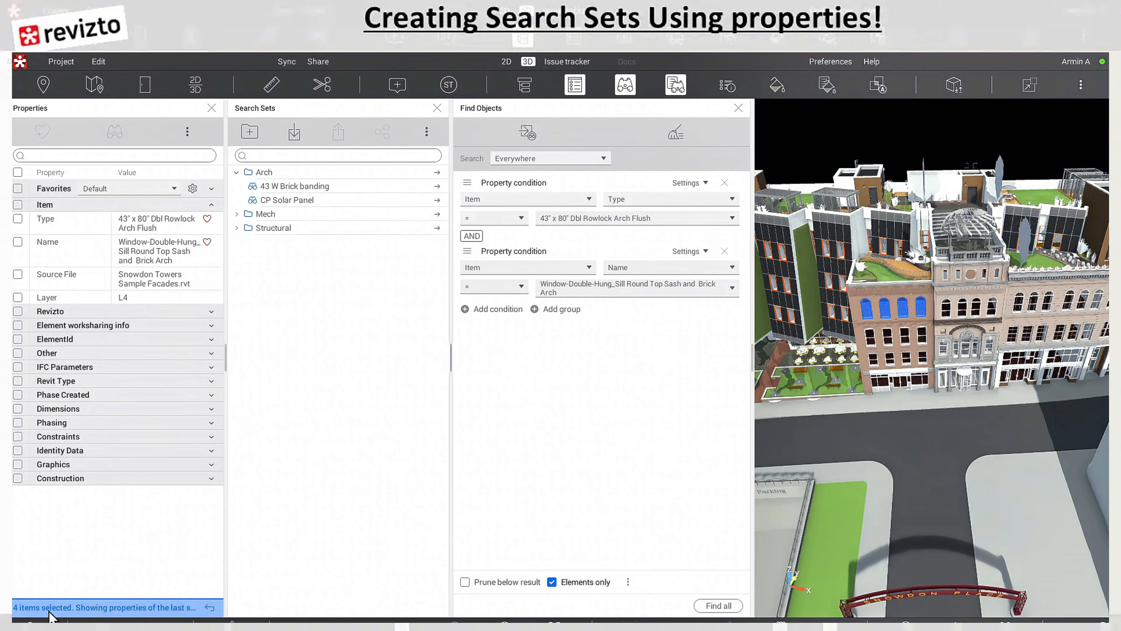
Switch the operator between the arched window's Type and Name conditions to OR and find all matching objects
left_click(464, 236)
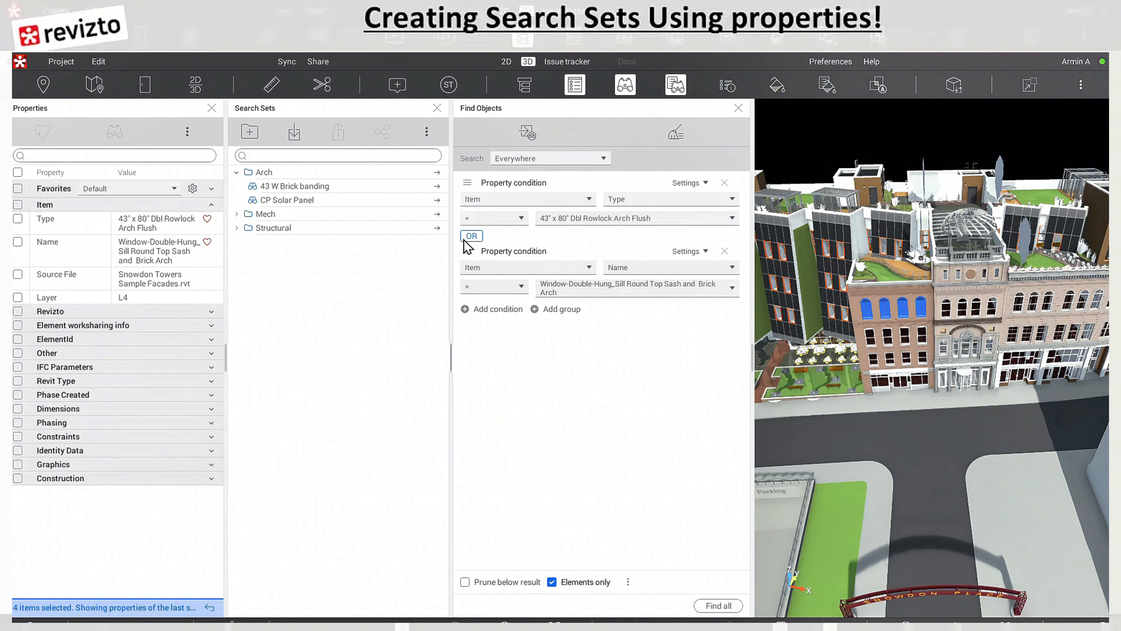
left_click(718, 606)
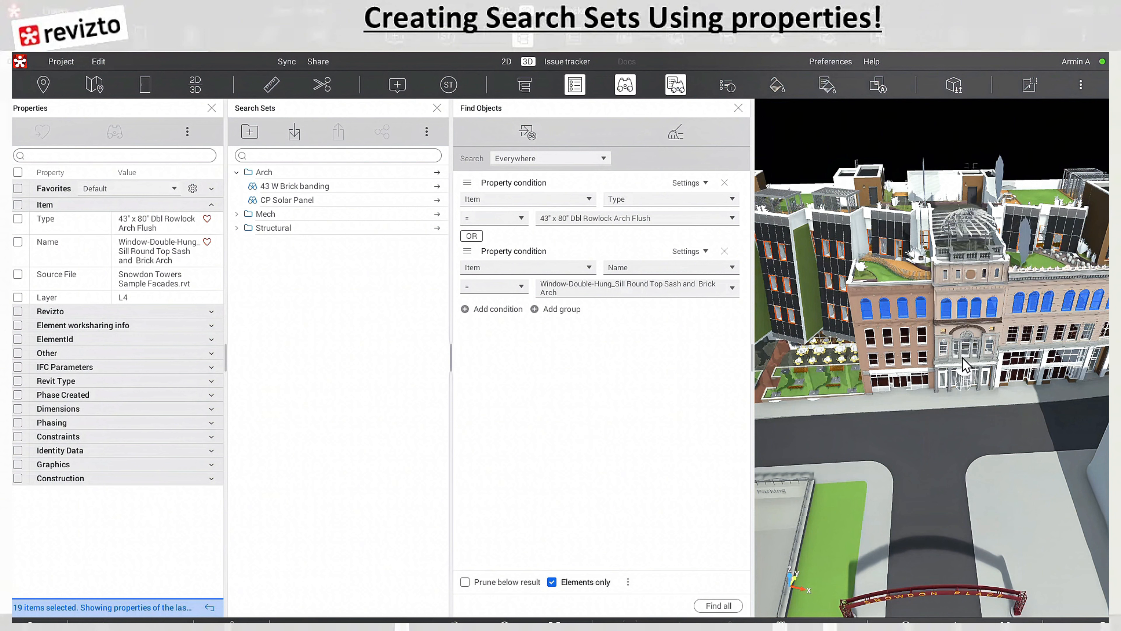
Find the objects that share both the Type and Name values of the rectangular window just below the arched ones on the brick building
left_click(888, 335)
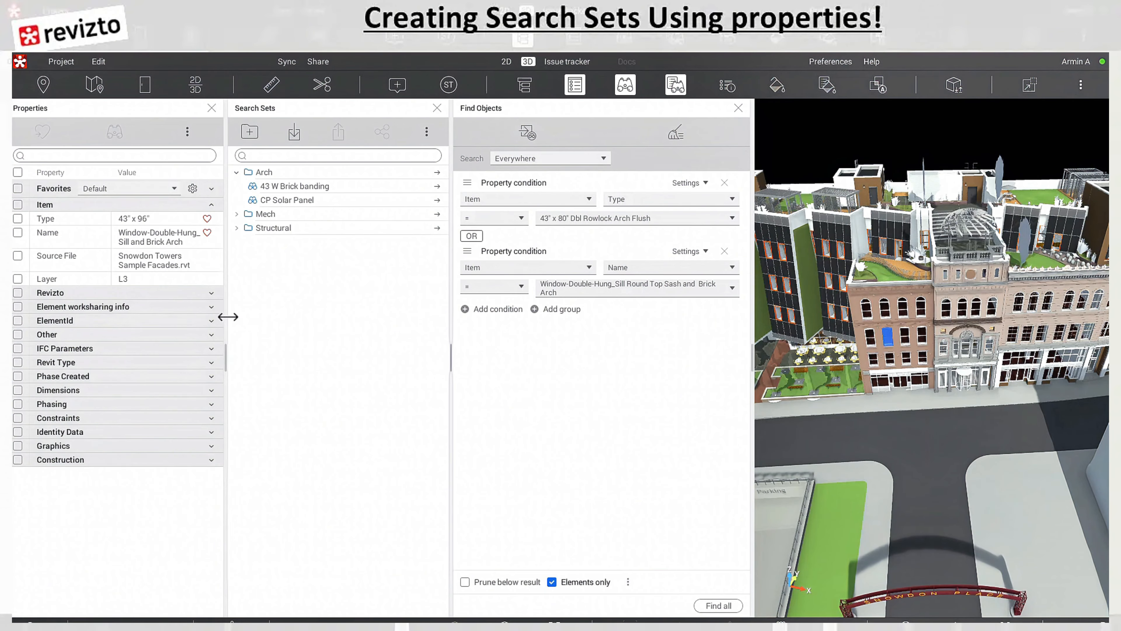
left_click(17, 233)
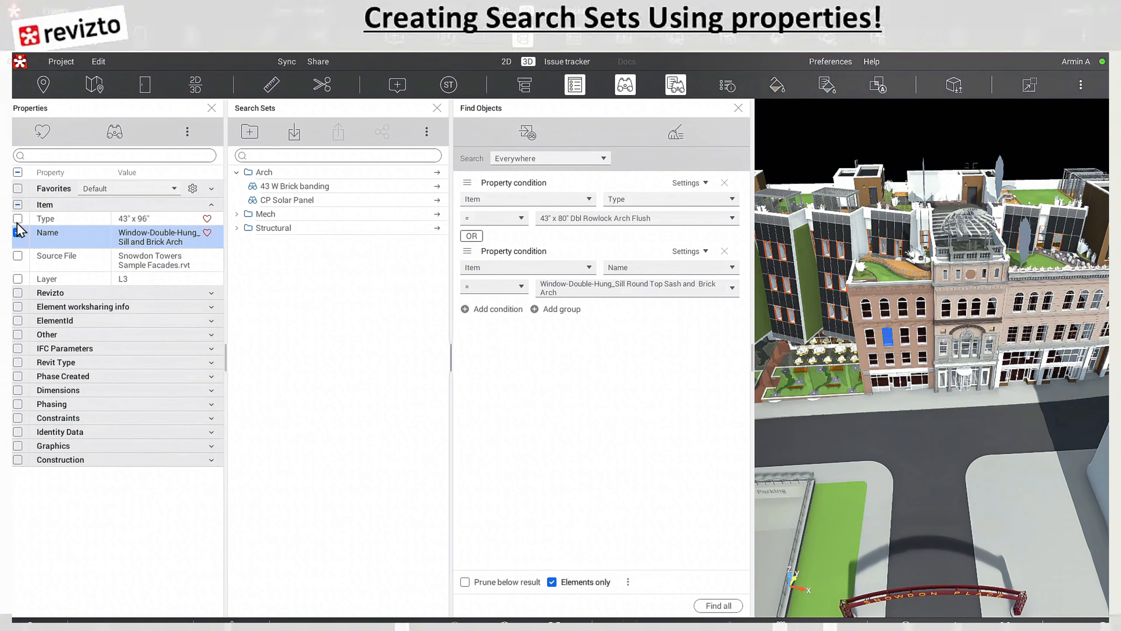
left_click(17, 218)
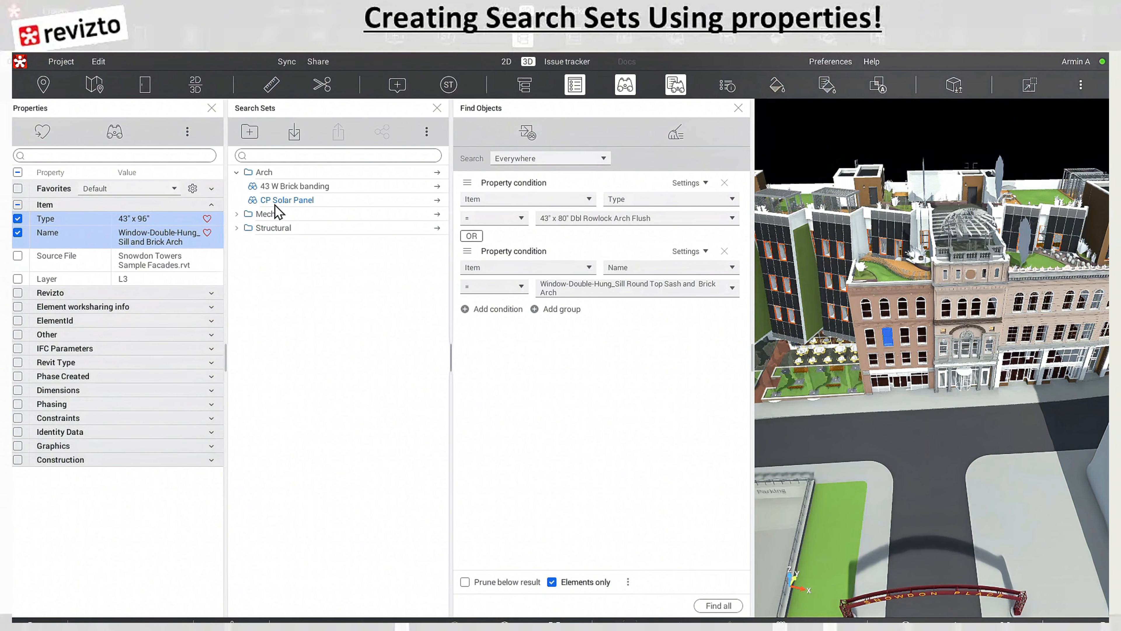
left_click(114, 131)
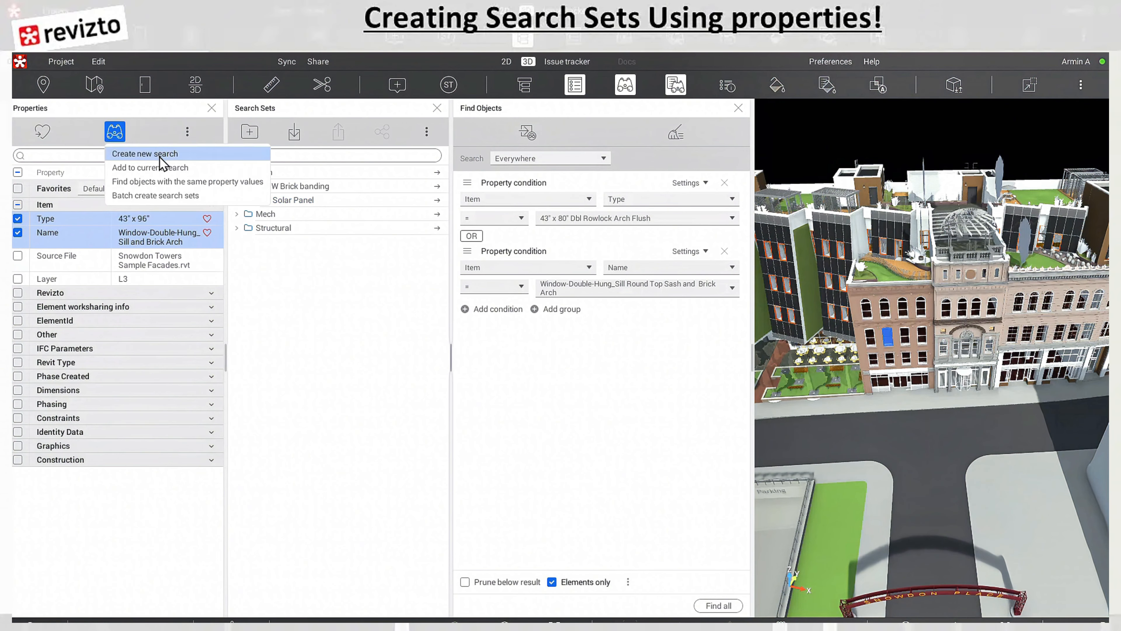
left_click(146, 182)
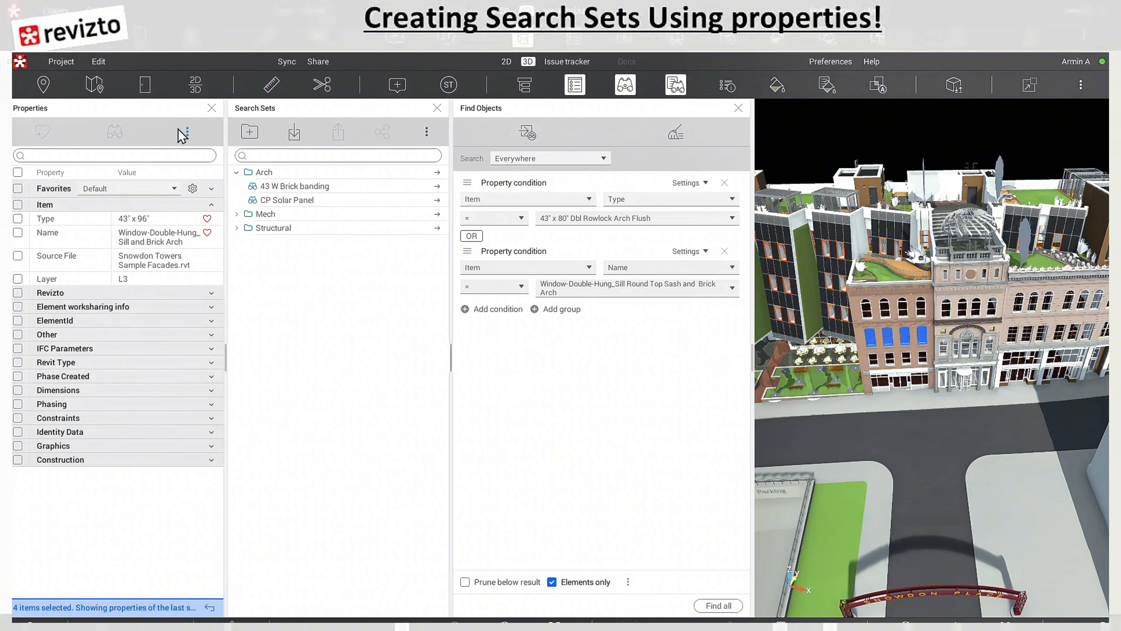
Create a new search from the rectangular window's Type and Name values, joined with OR, and find all matching objects
left_click(18, 233)
left_click(18, 218)
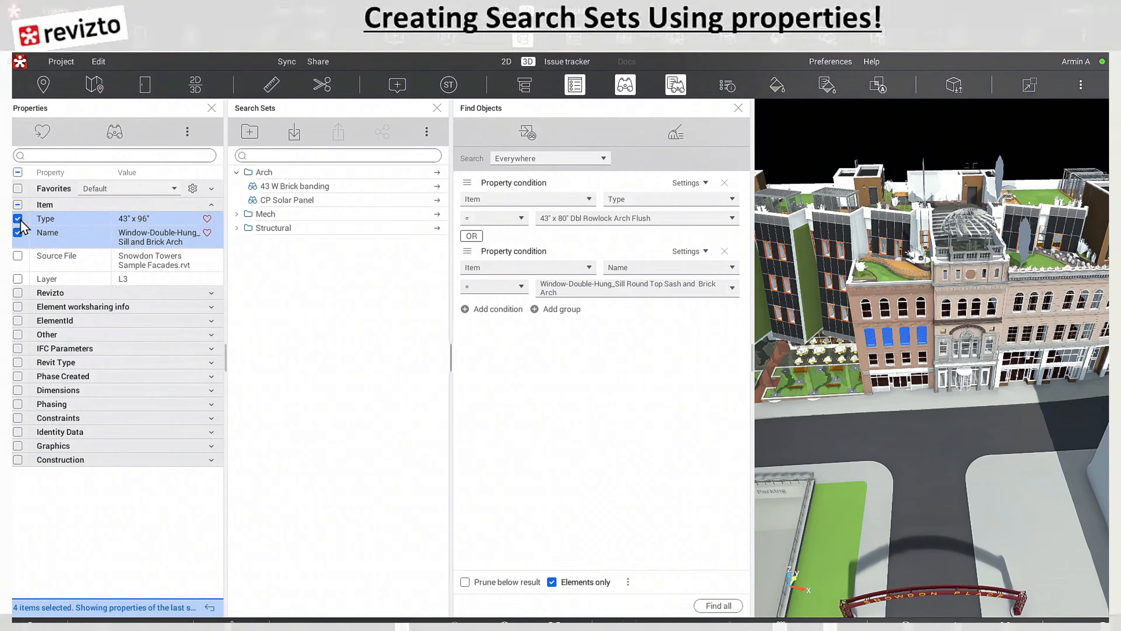
left_click(115, 132)
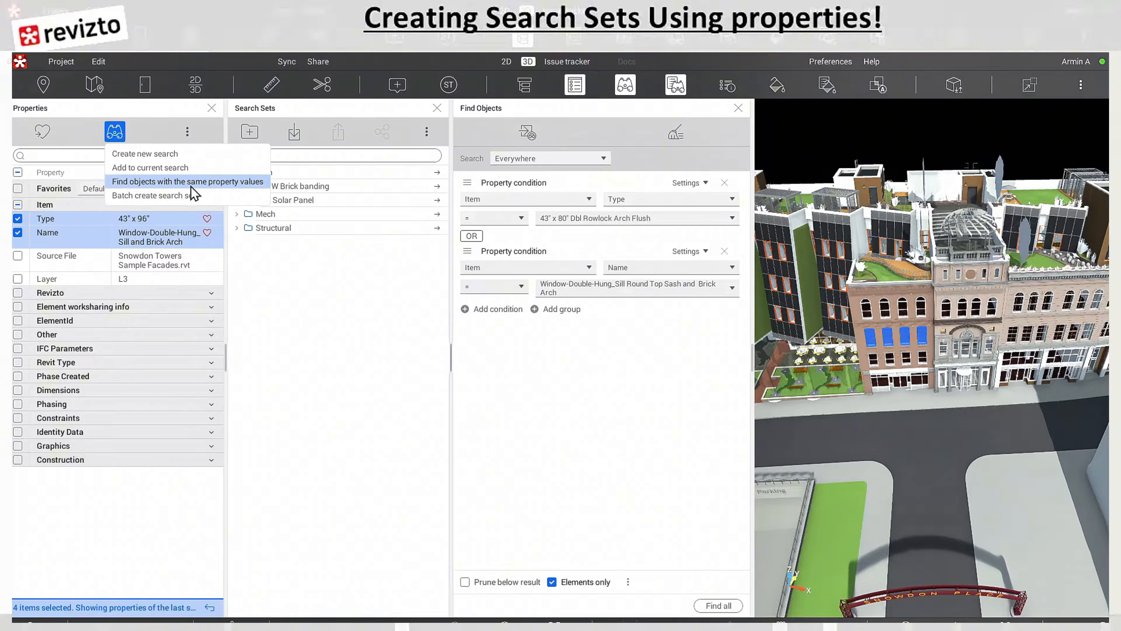
left_click(177, 155)
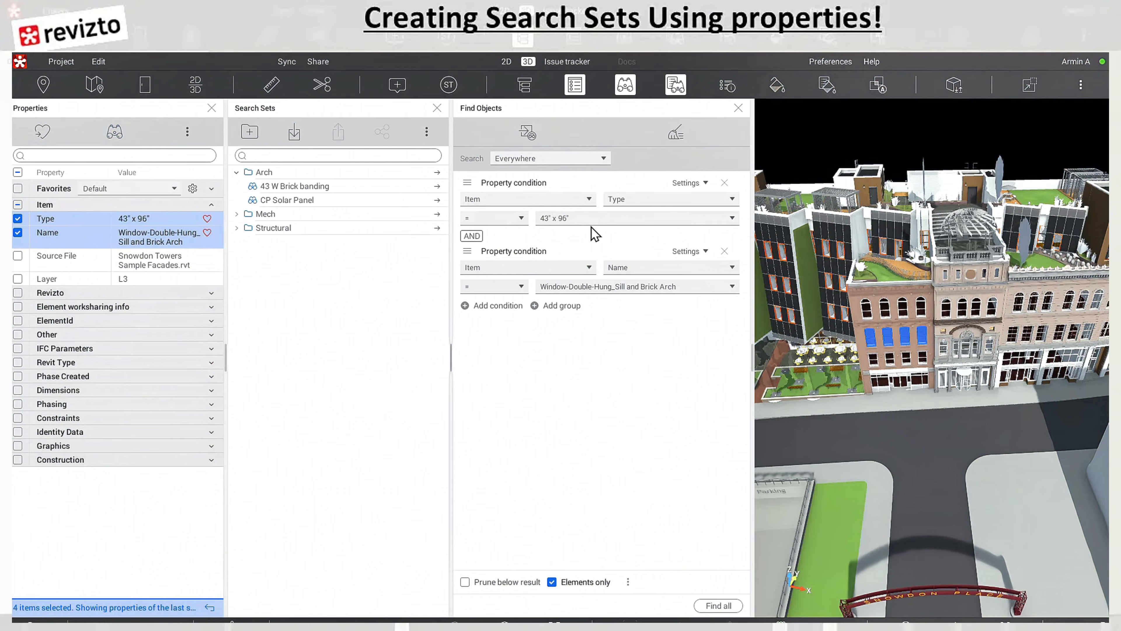
left_click(472, 236)
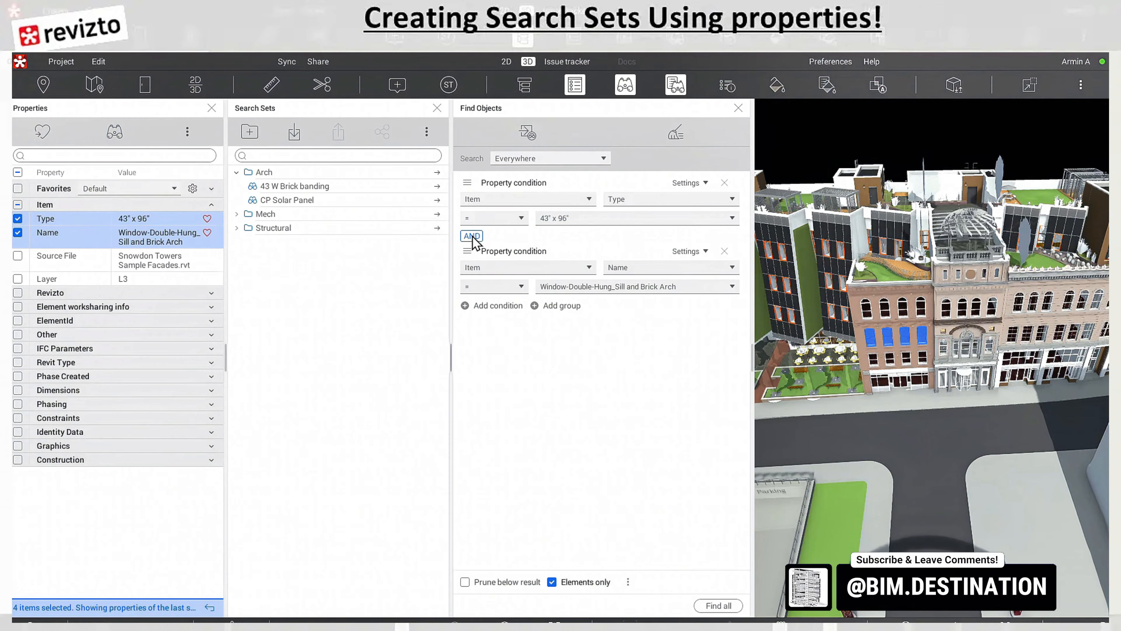
left_click(729, 606)
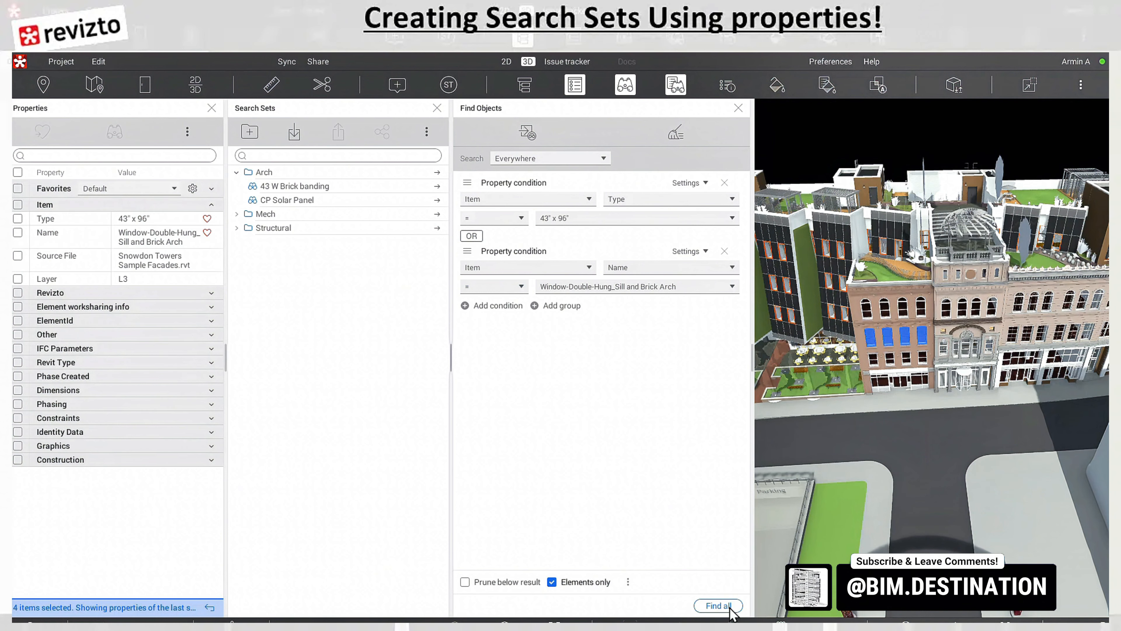